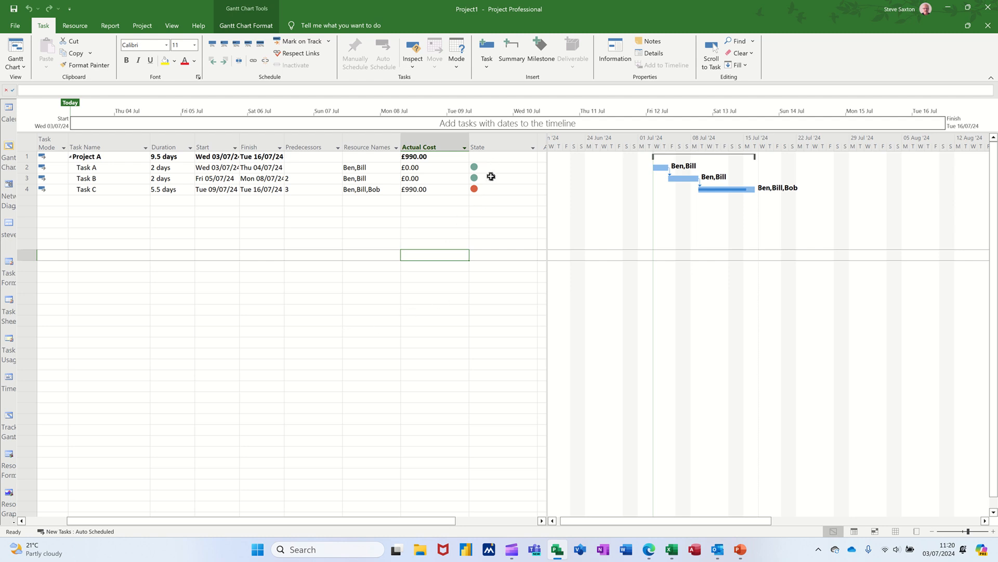
Insert a Baseline Cost column before Actual Cost and widen the task table until the State column shows
mouse_move(494, 167)
click(433, 140)
right_click(432, 140)
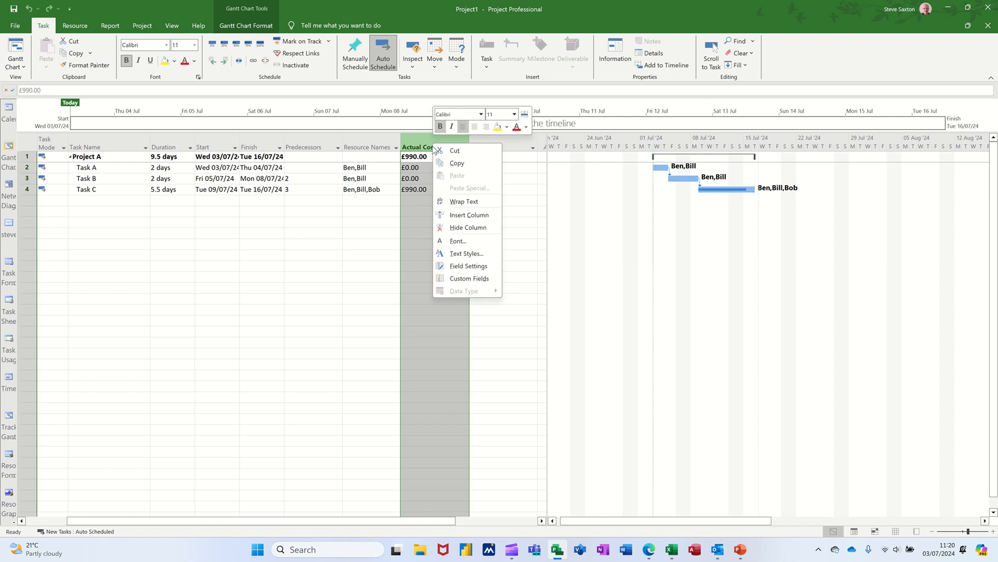
click(455, 216)
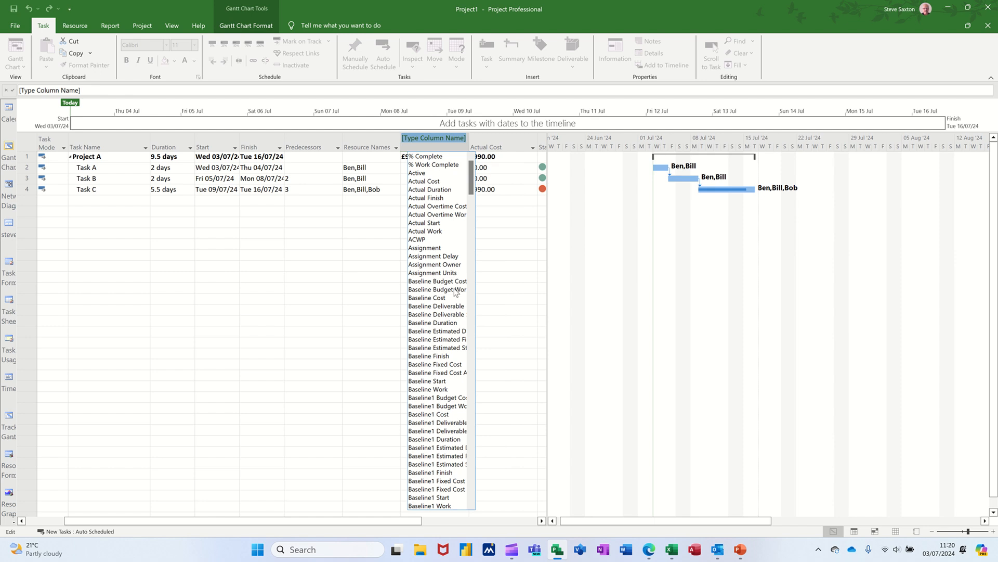
click(431, 298)
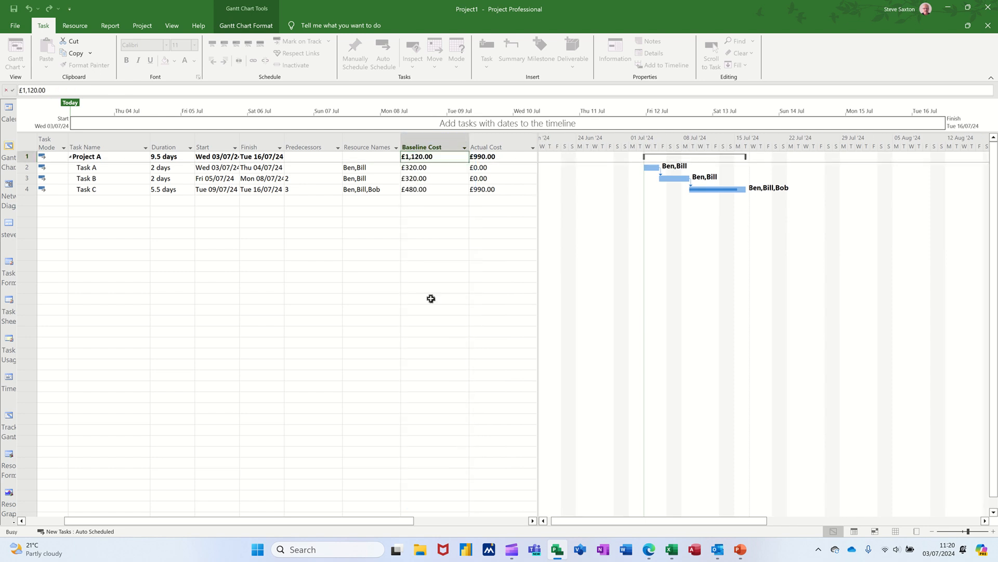
click(444, 190)
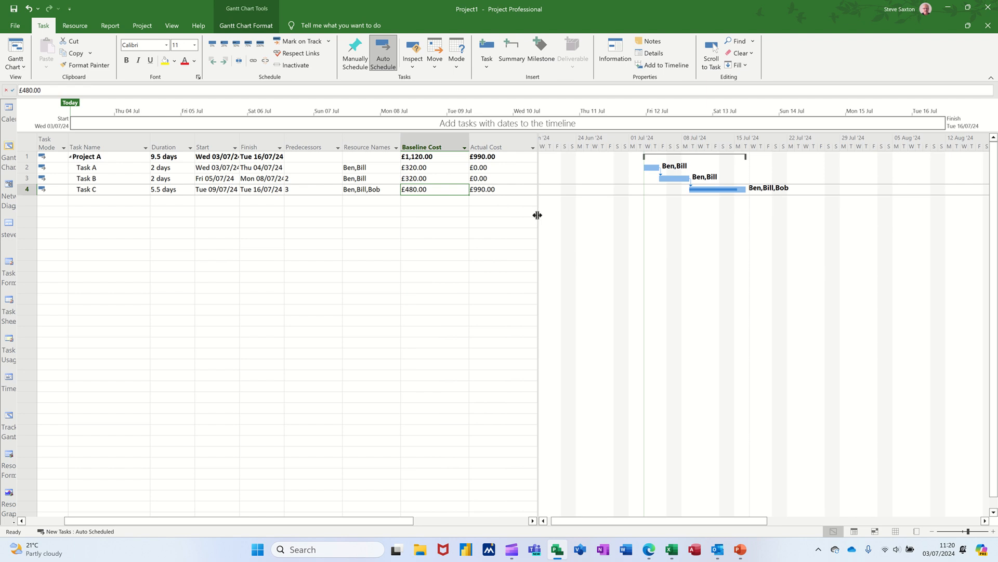
drag(537, 215, 623, 220)
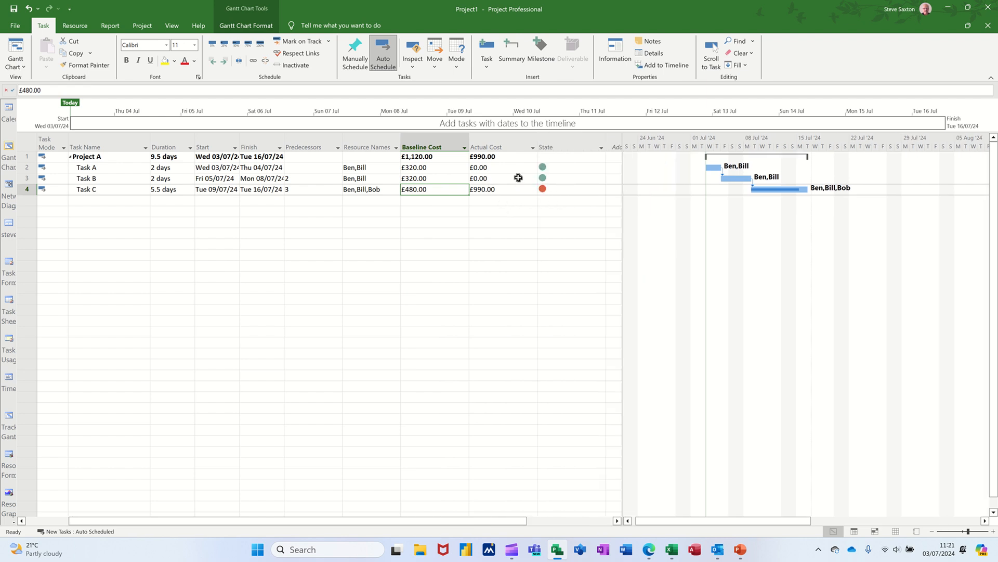
Mark Task B 100% complete, and reduce its progress to 75%
click(120, 176)
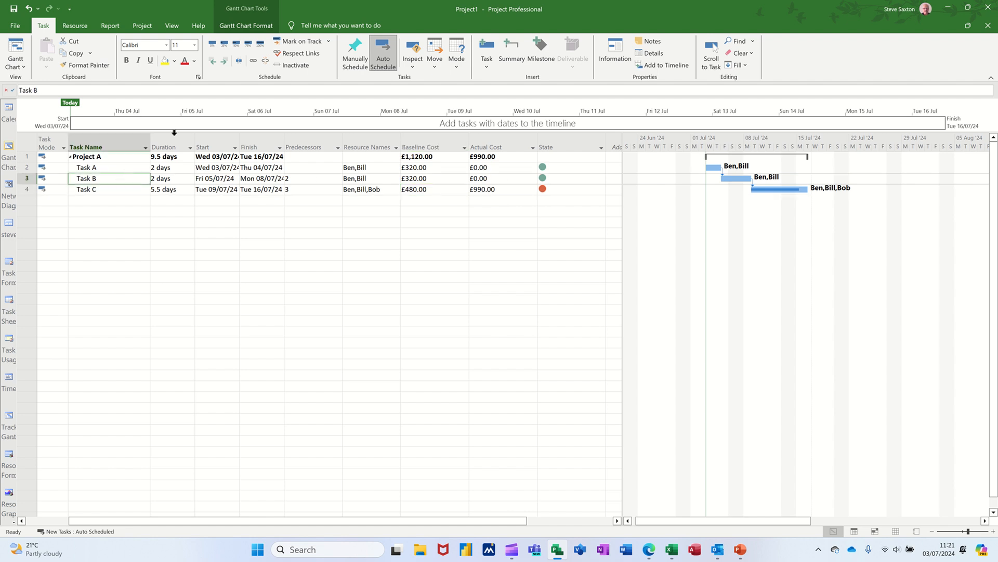
click(260, 45)
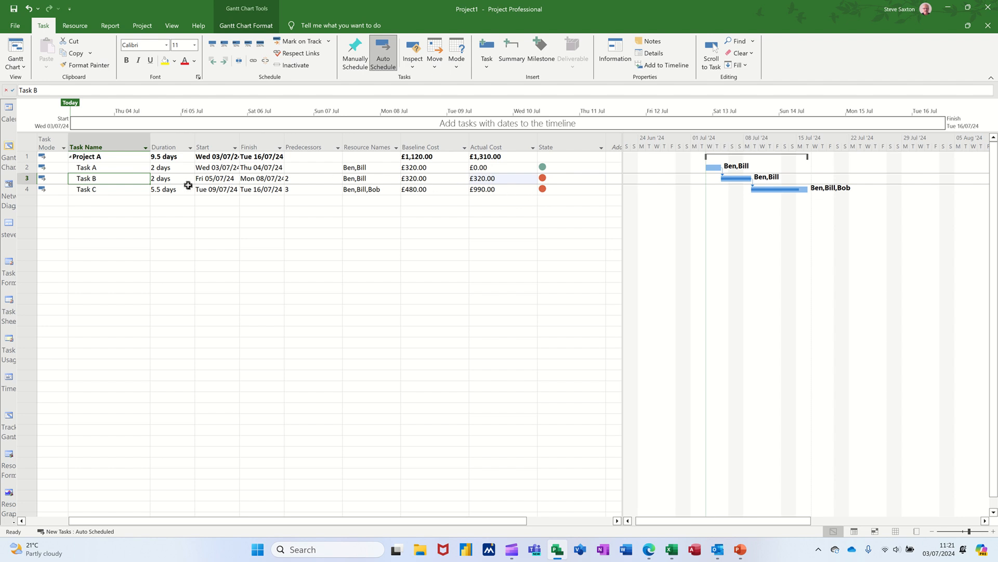
click(248, 46)
Assign the third listed resource to Task B as well and mark the task 100% complete
click(75, 25)
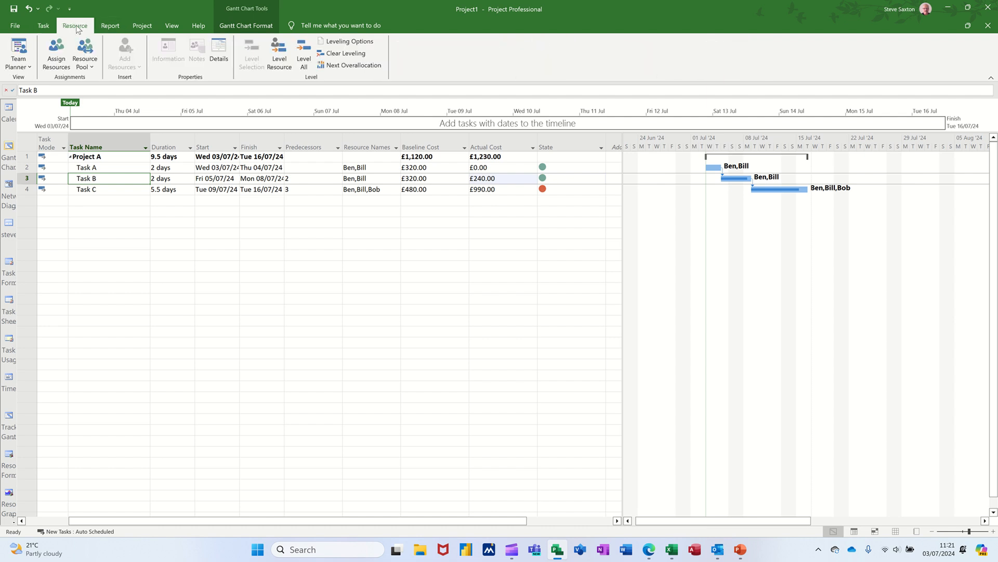
click(56, 53)
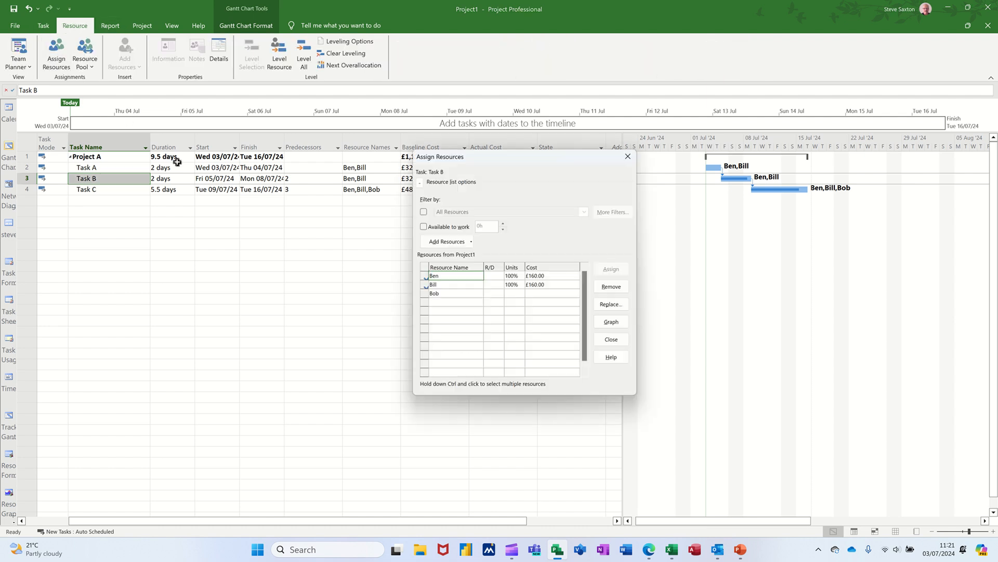
click(435, 293)
click(609, 269)
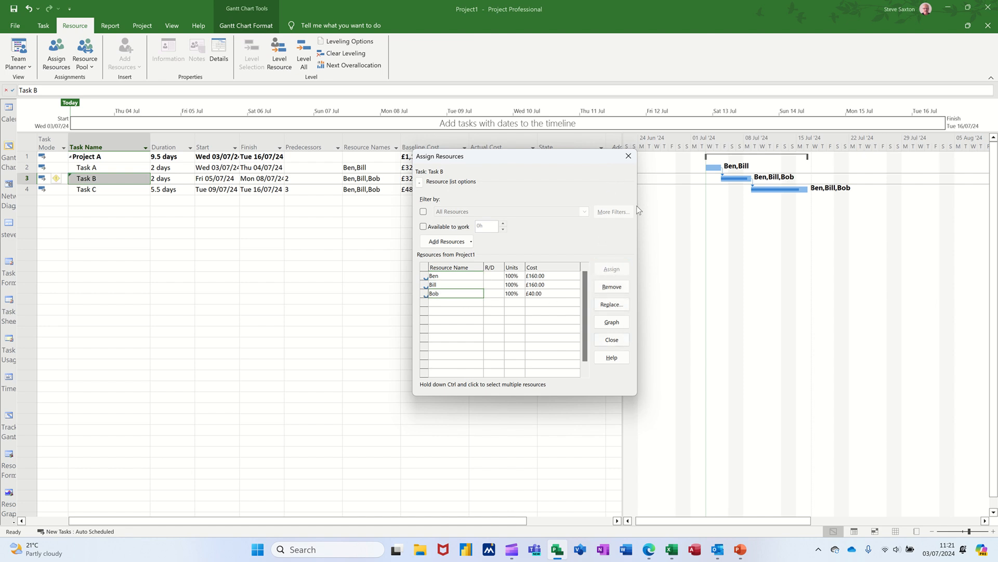
click(629, 156)
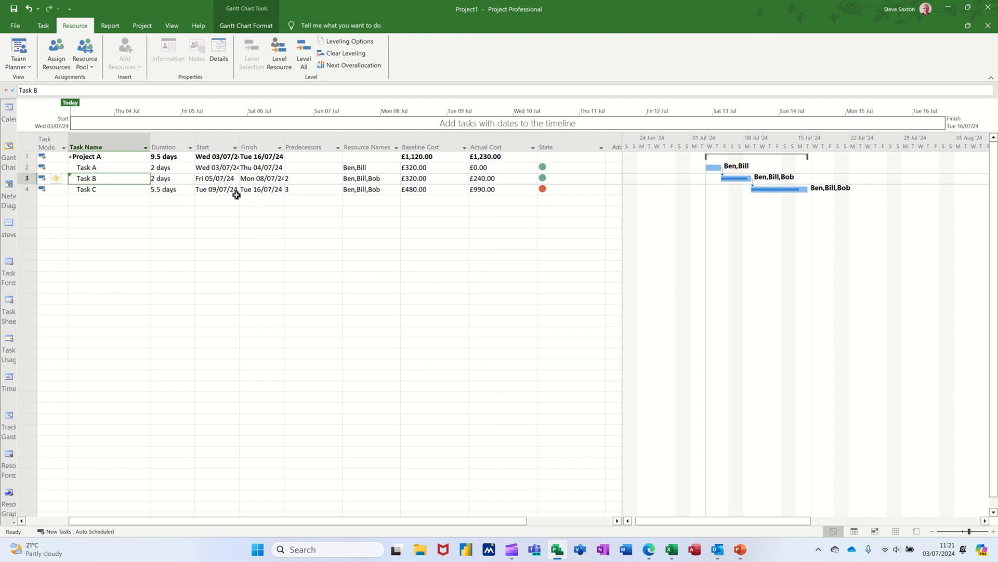
click(44, 26)
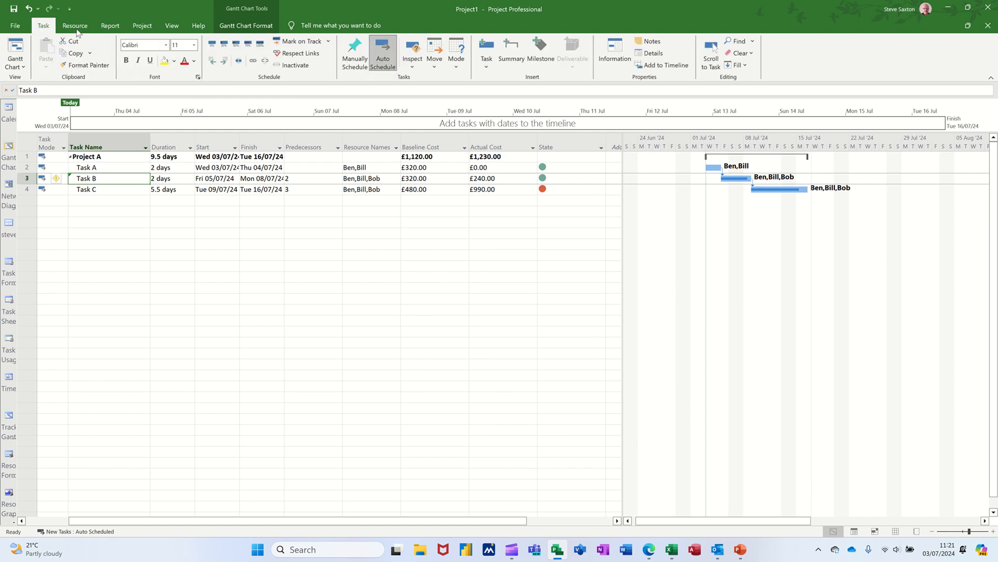
click(260, 43)
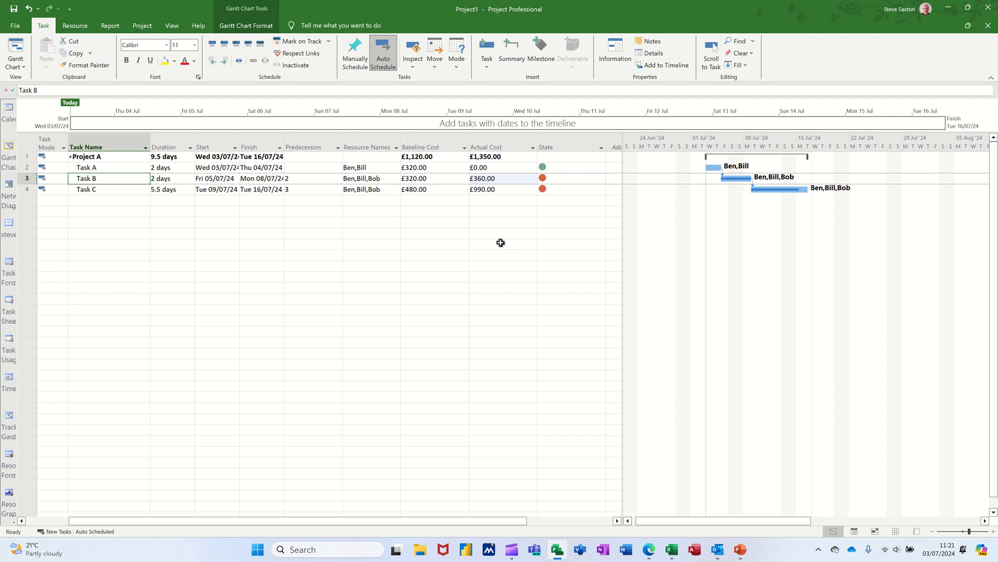
Create a new blank project and set the text style size for all items to 14
key(ctrl+n)
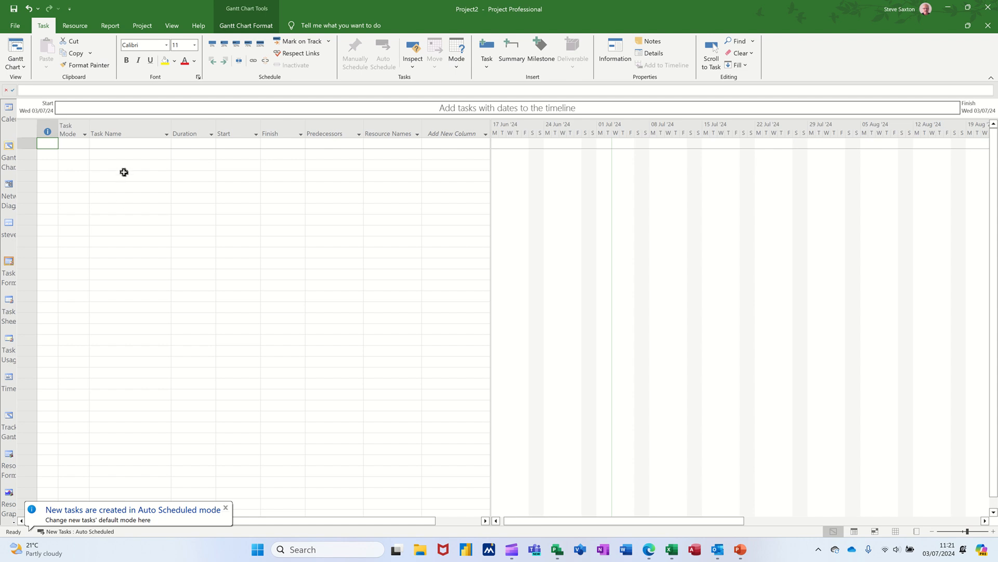
click(124, 146)
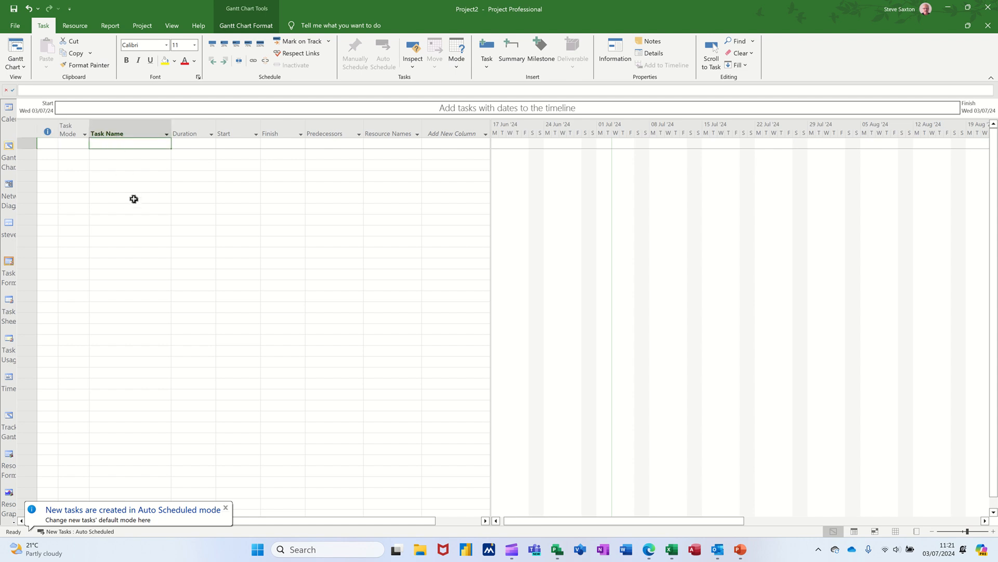
click(235, 26)
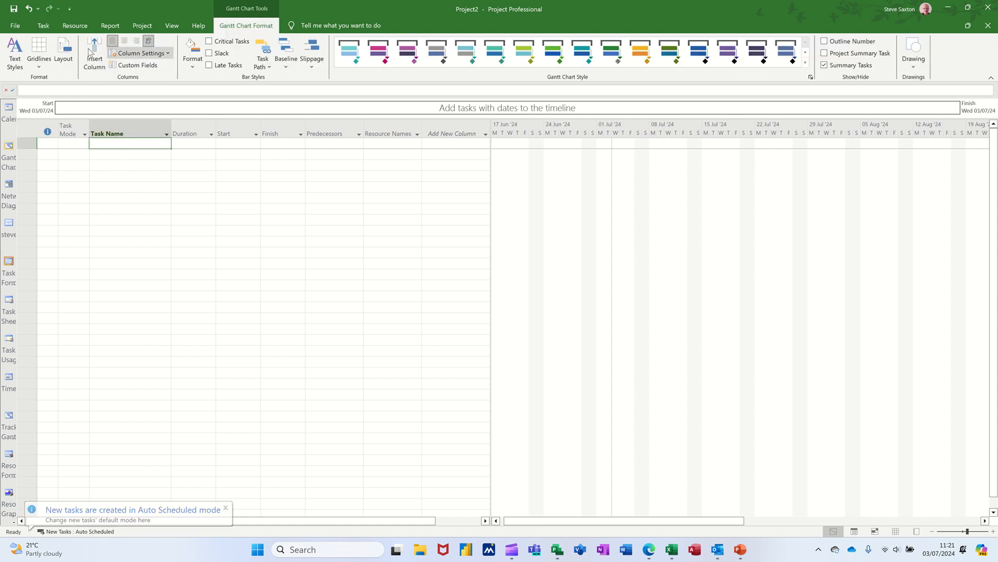
click(15, 57)
click(182, 86)
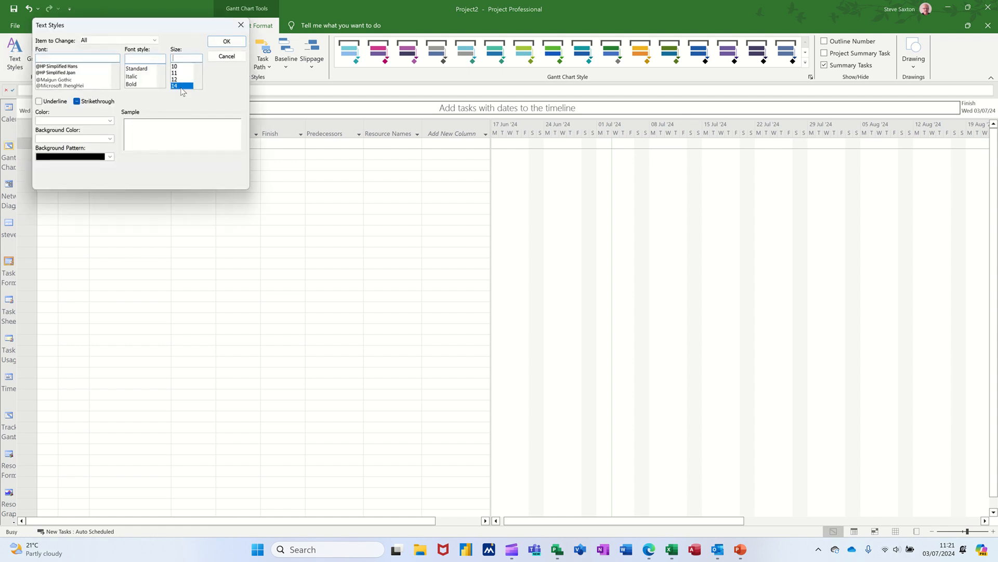
click(216, 45)
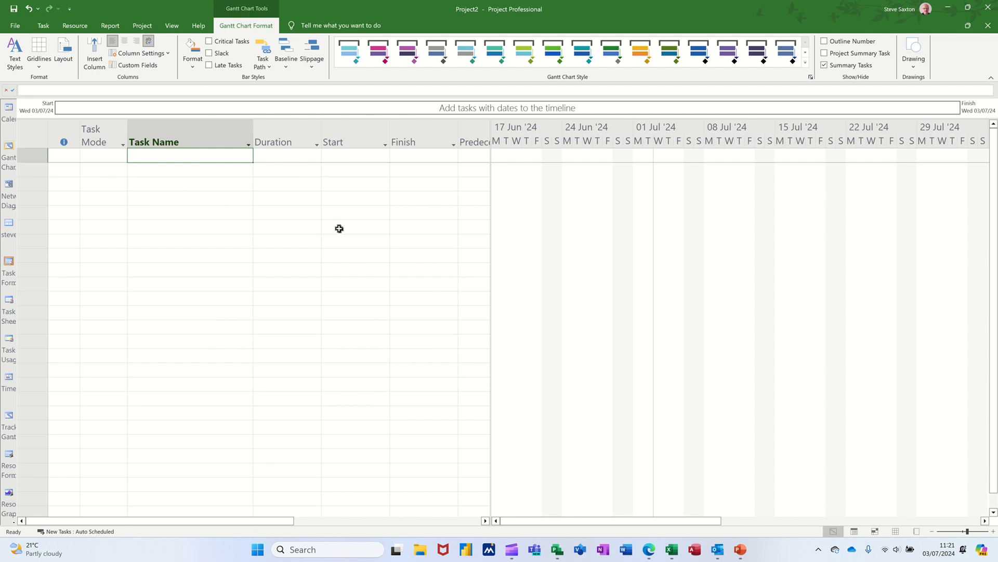
Enter the task names Project A, Task 1, Task 2 and Task 3 in consecutive rows
text(Proj)
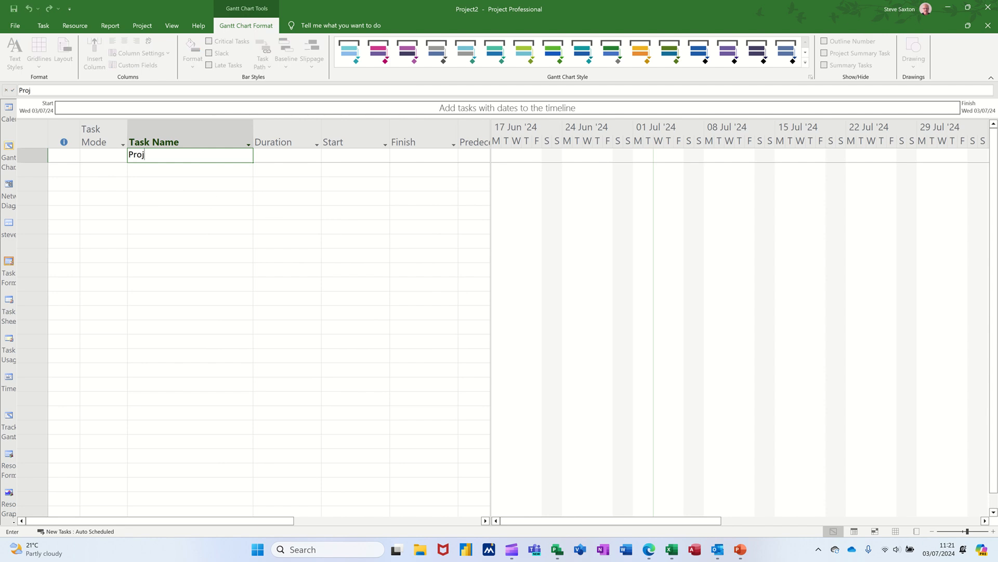
text(ect A)
key(Return)
text(T)
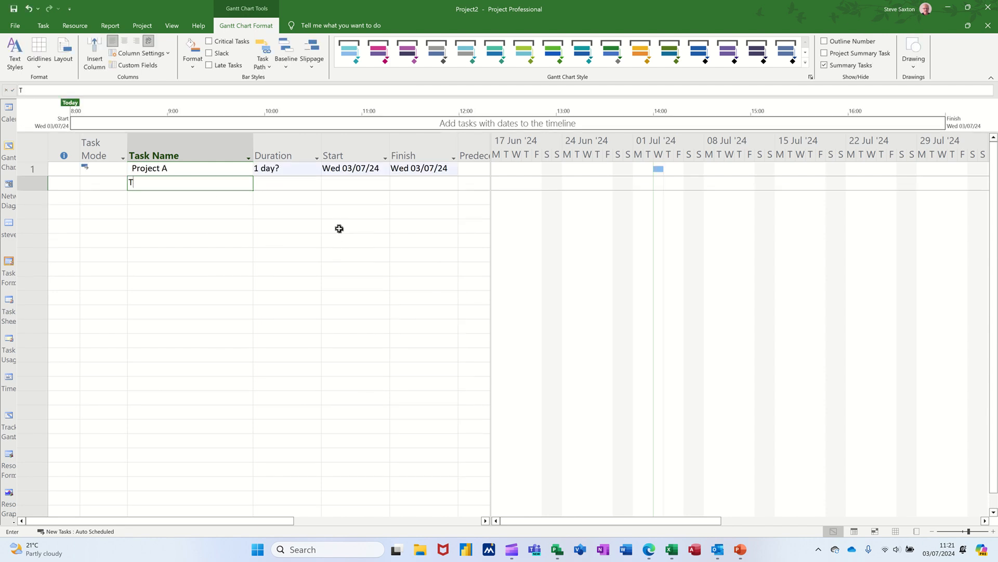
text(ask 1)
key(Return)
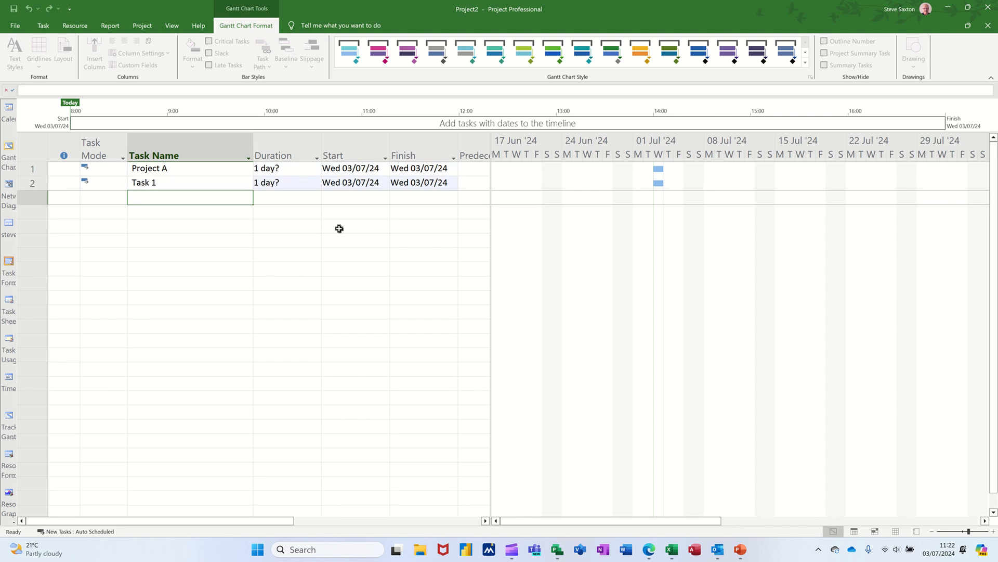
text(Task 2)
key(Return)
text(Task)
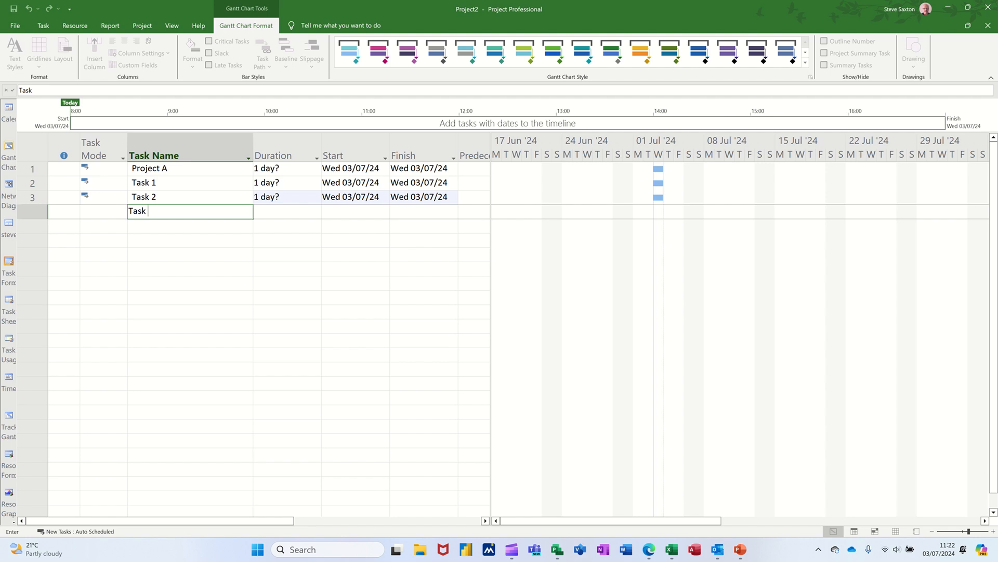
text( 3)
key(Return)
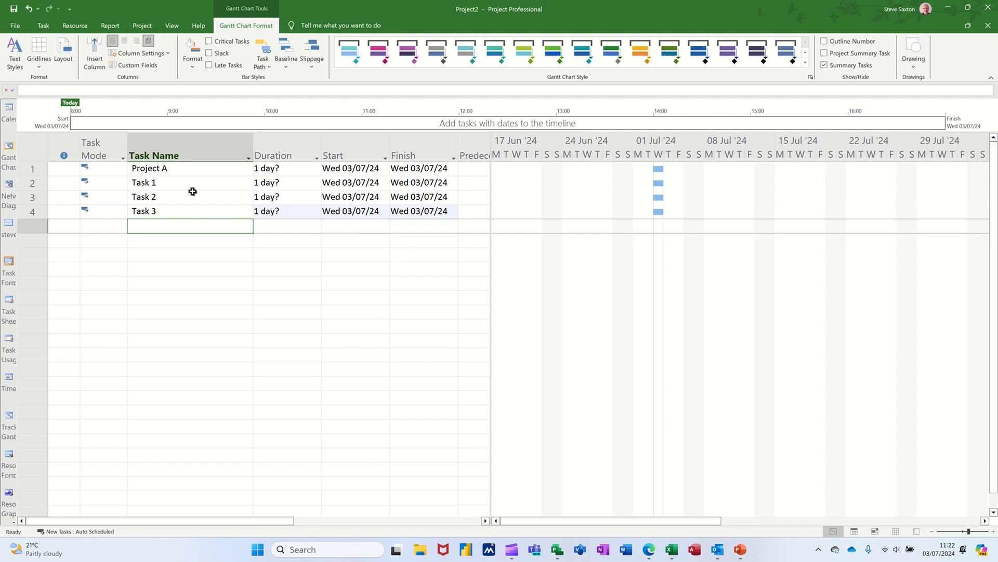
Indent Task 1, Task 2 and Task 3 as subtasks of Project A
drag(192, 187, 191, 210)
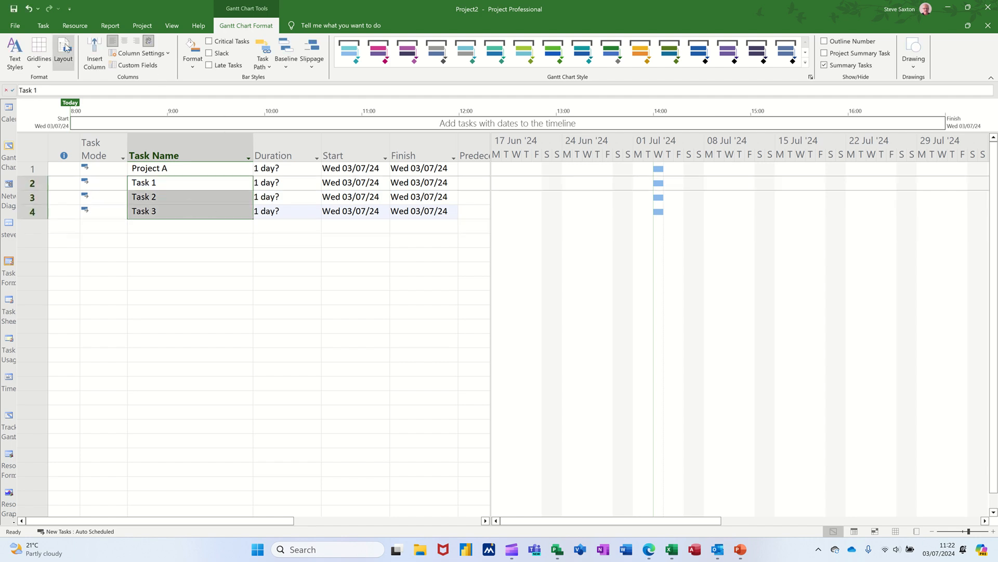
click(43, 25)
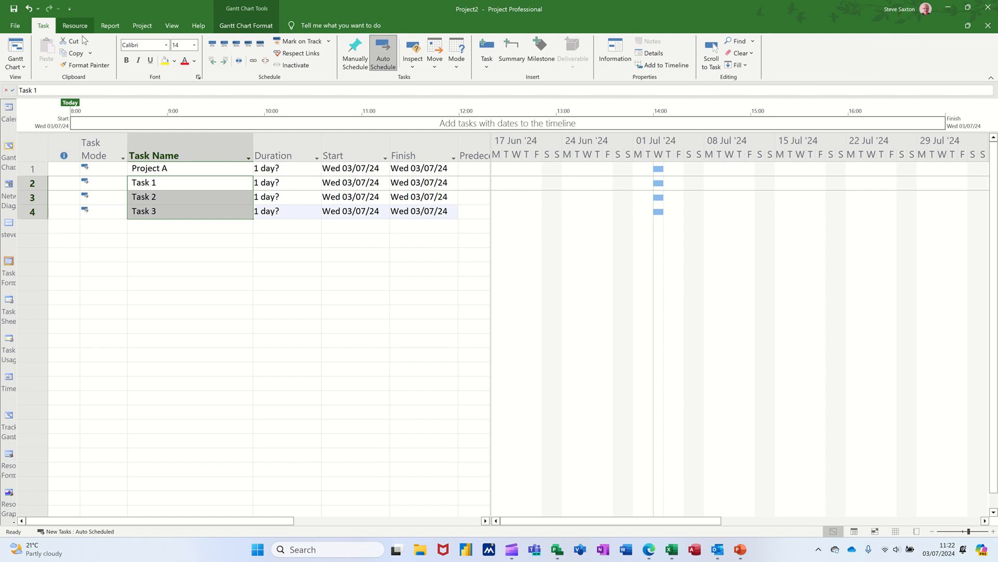
click(239, 60)
Set the durations of Task 1 and Task 2 to 2 days and Task 3 to 3 days, and link the three tasks in sequence
click(283, 185)
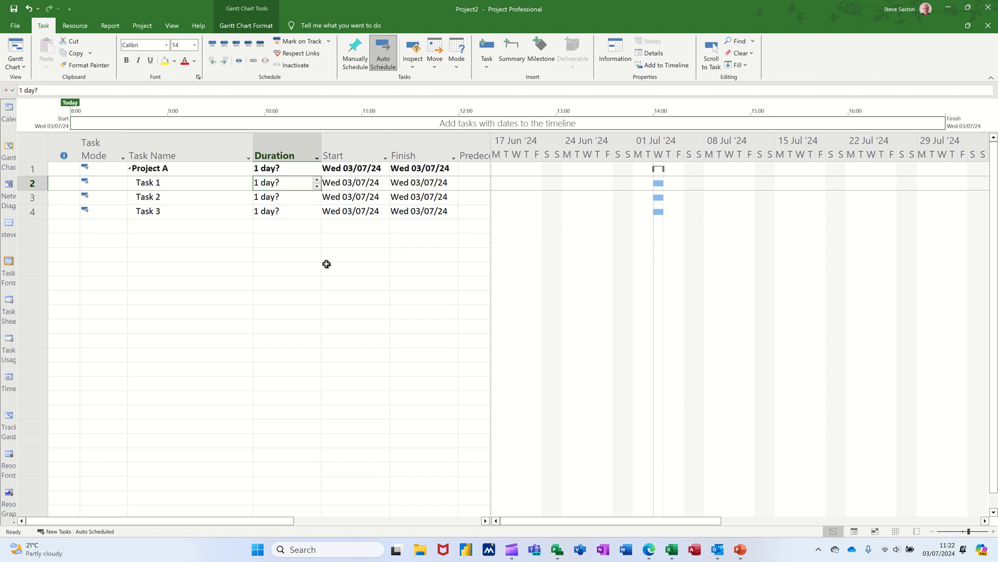
text(2)
key(Return)
text(2)
key(Return)
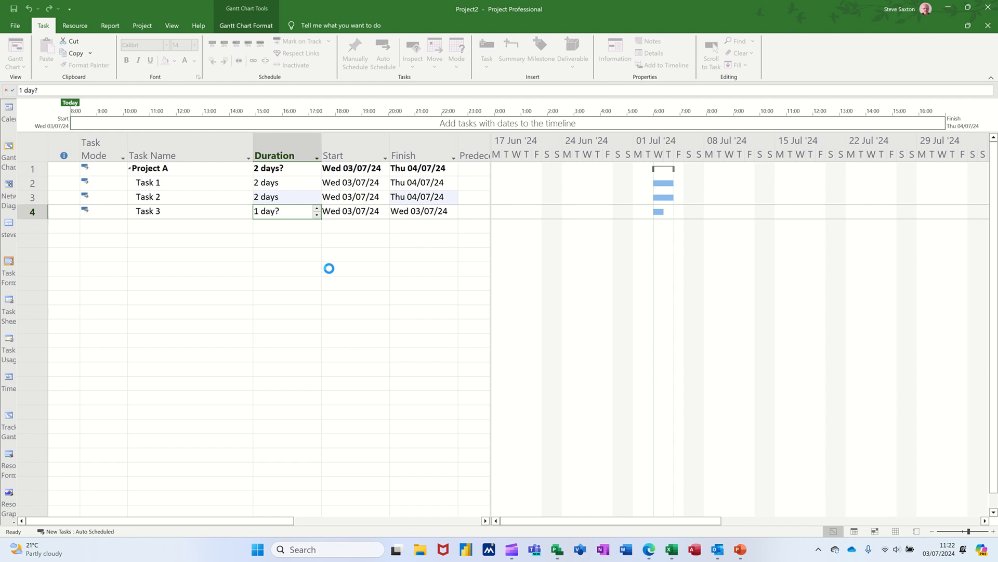
text(3)
key(Return)
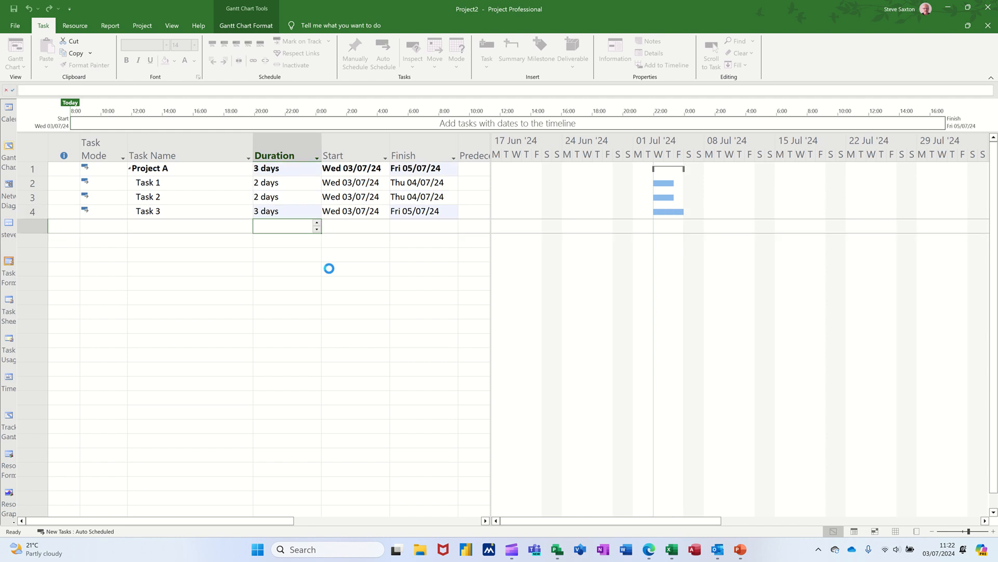
drag(218, 185, 219, 211)
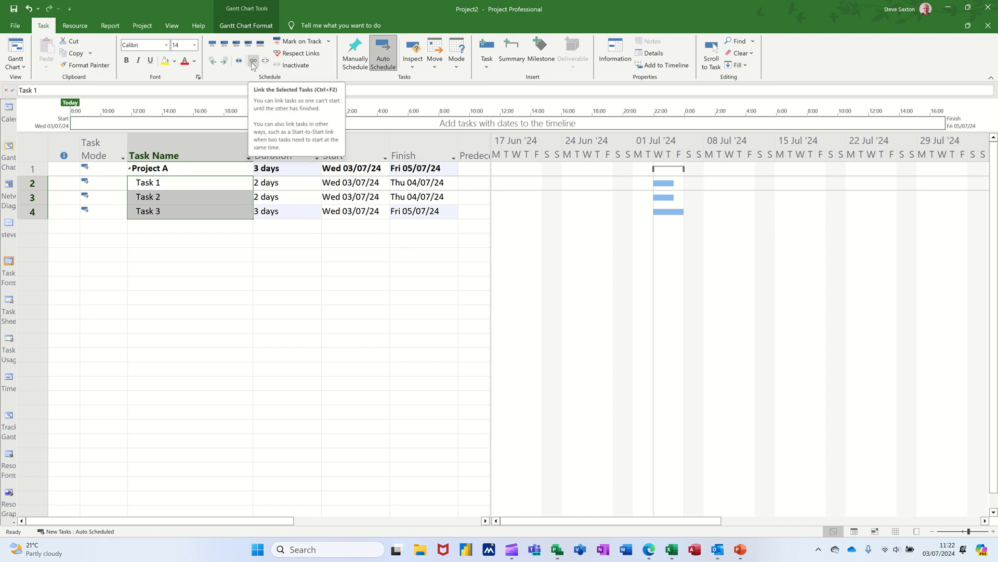
click(253, 61)
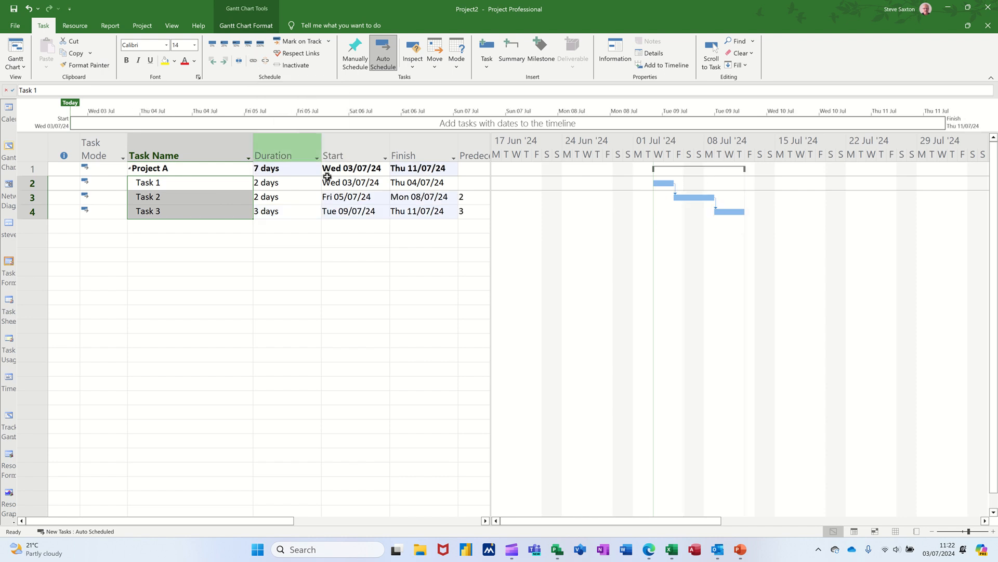
Change the Task bar style so the Name field appears as text on the right of the bars
double_click(594, 216)
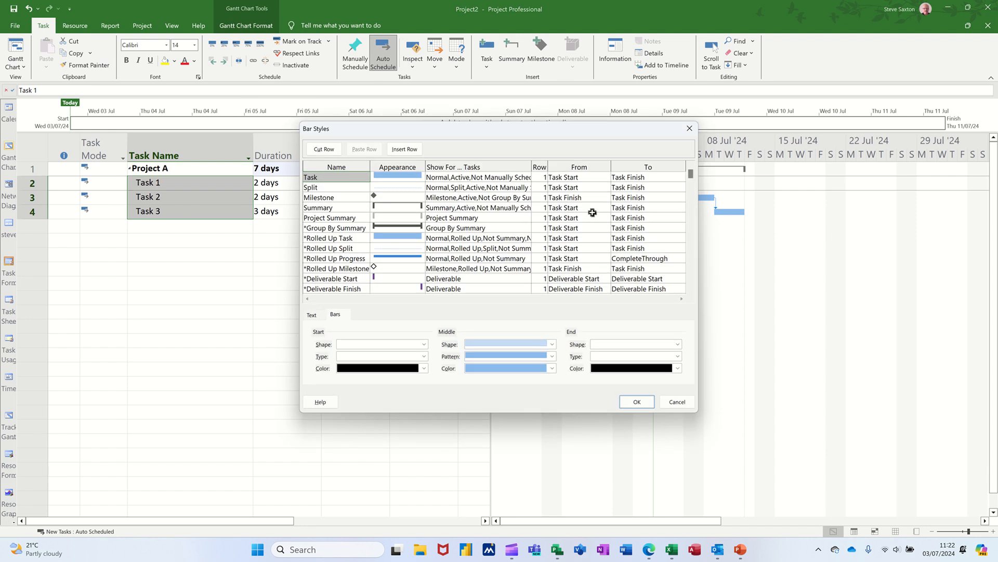
click(312, 315)
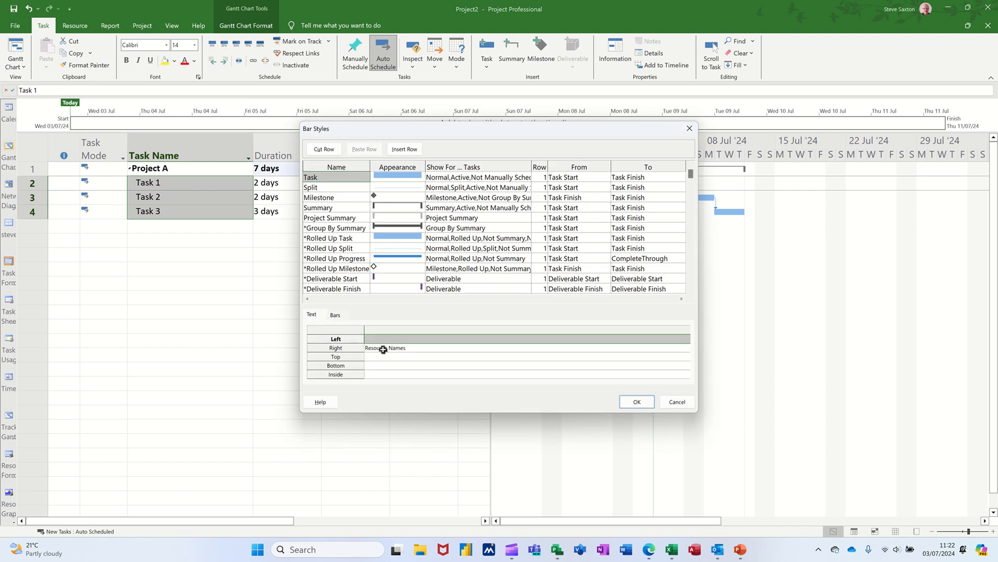
click(390, 347)
text(Name)
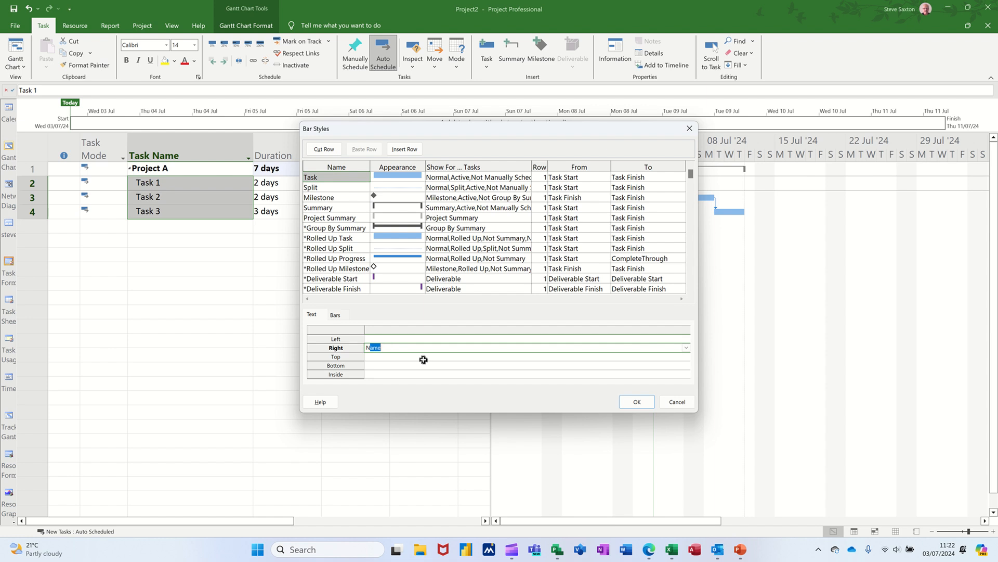
click(631, 406)
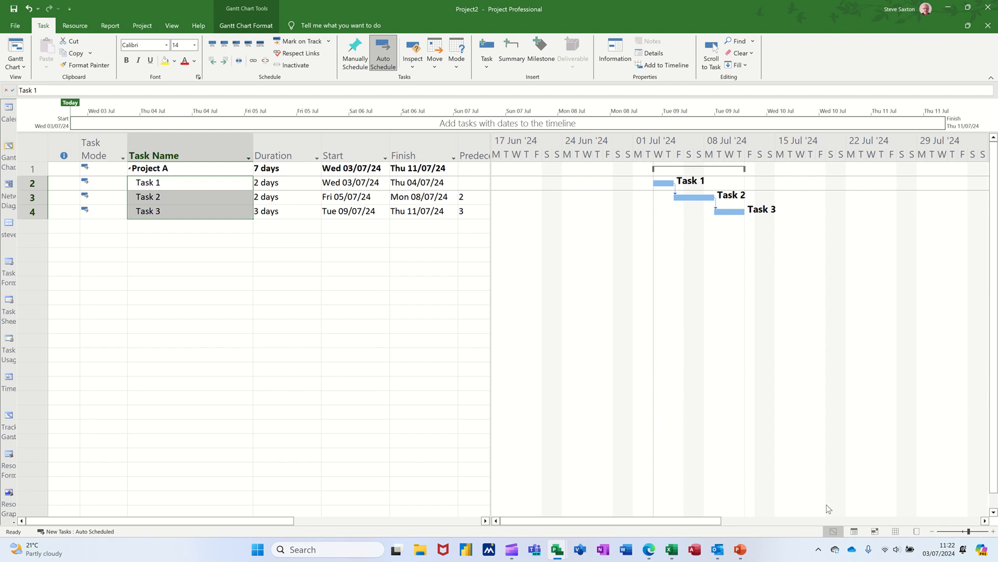
Add three work resources to the Resource Sheet, entering each resource's first name in consecutive rows
click(896, 531)
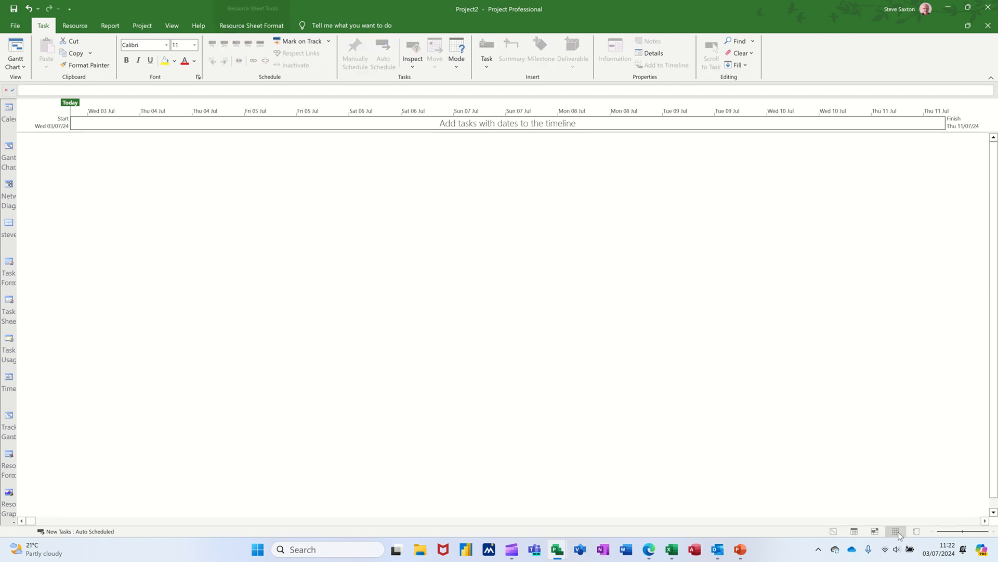
click(114, 148)
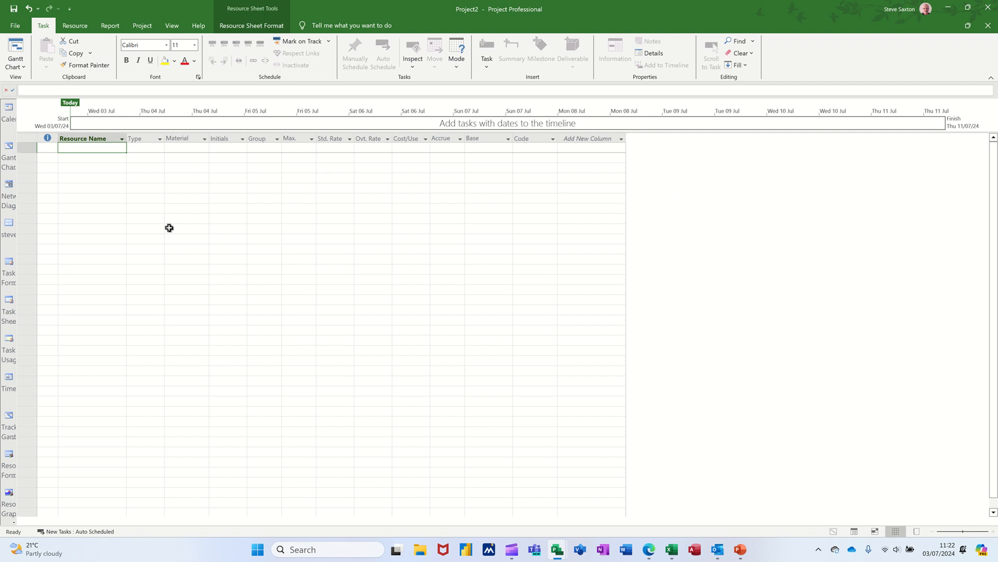
text(Bill)
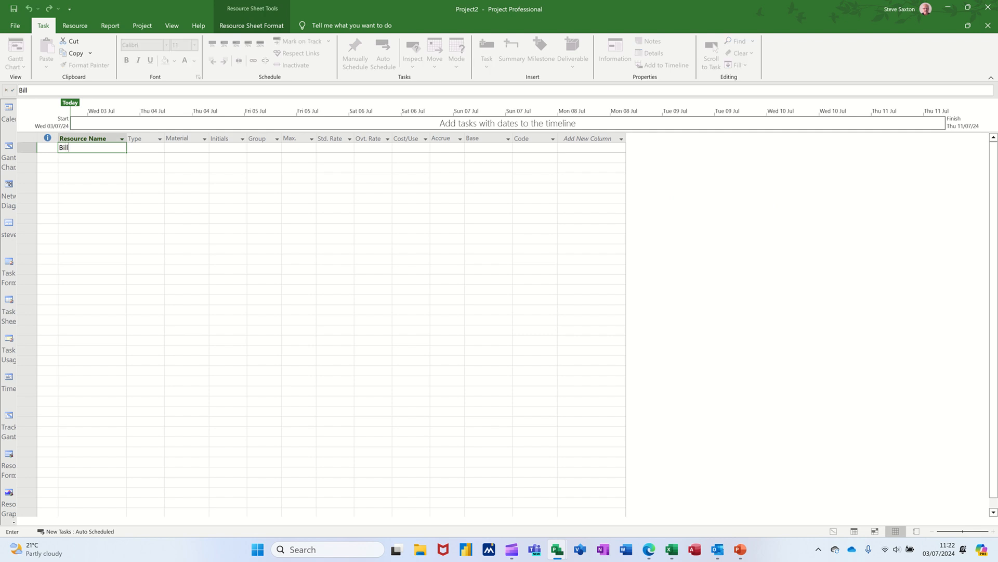
key(Return)
text(Ben)
key(Return)
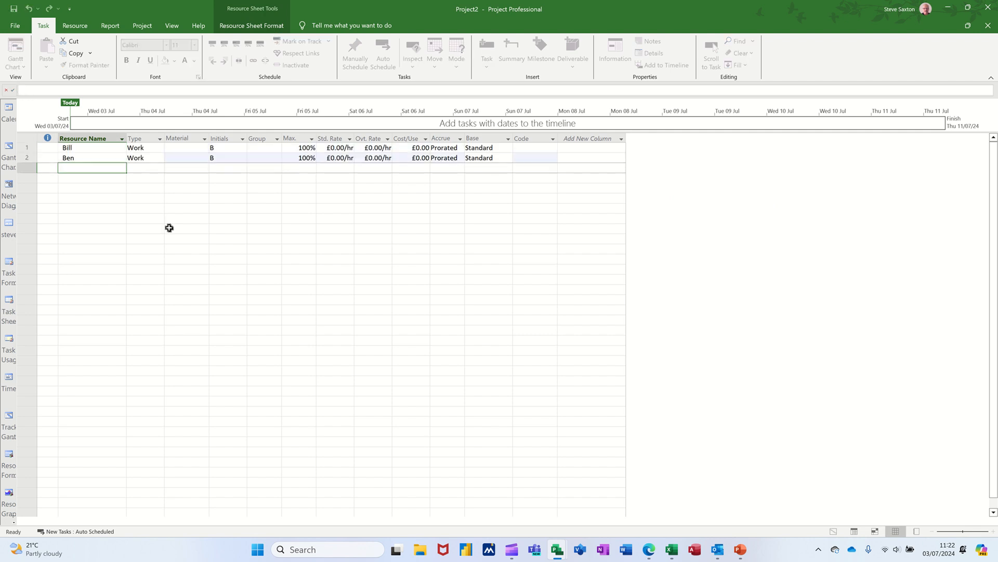
text(Bob)
key(Return)
Set the standard rate of all three resources to £10.00/hr
click(335, 149)
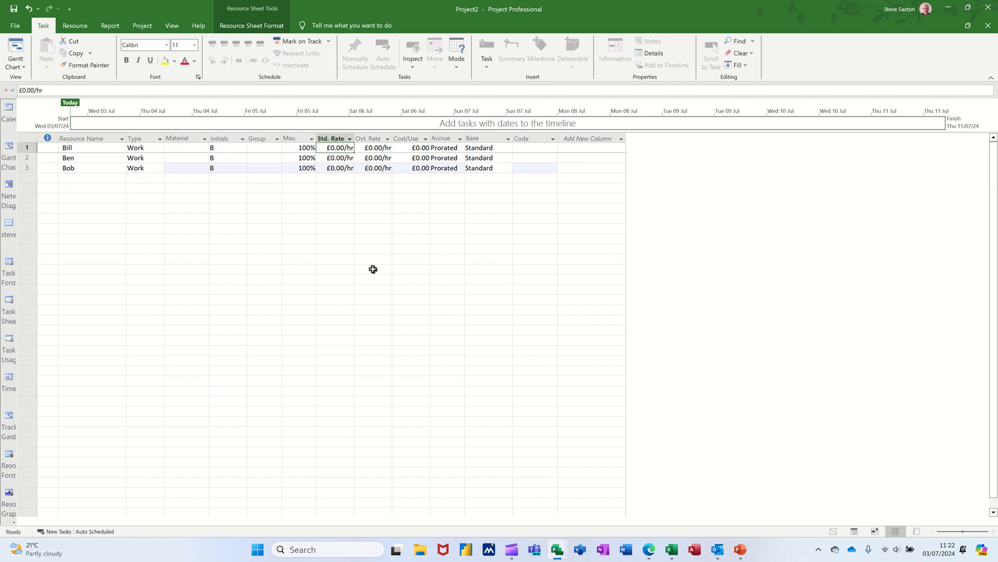
text(10)
key(Return)
text(10)
key(Return)
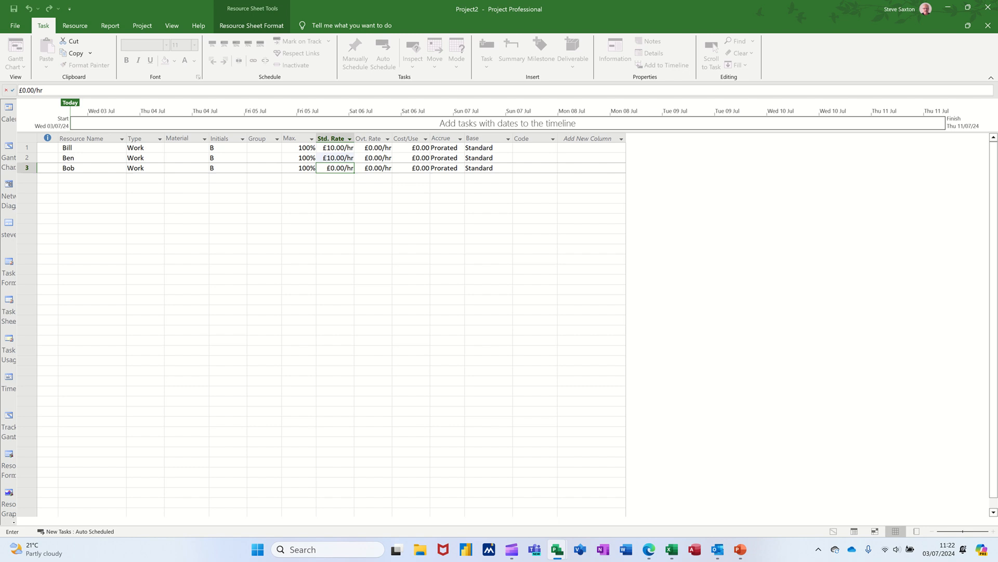
text(10)
click(290, 209)
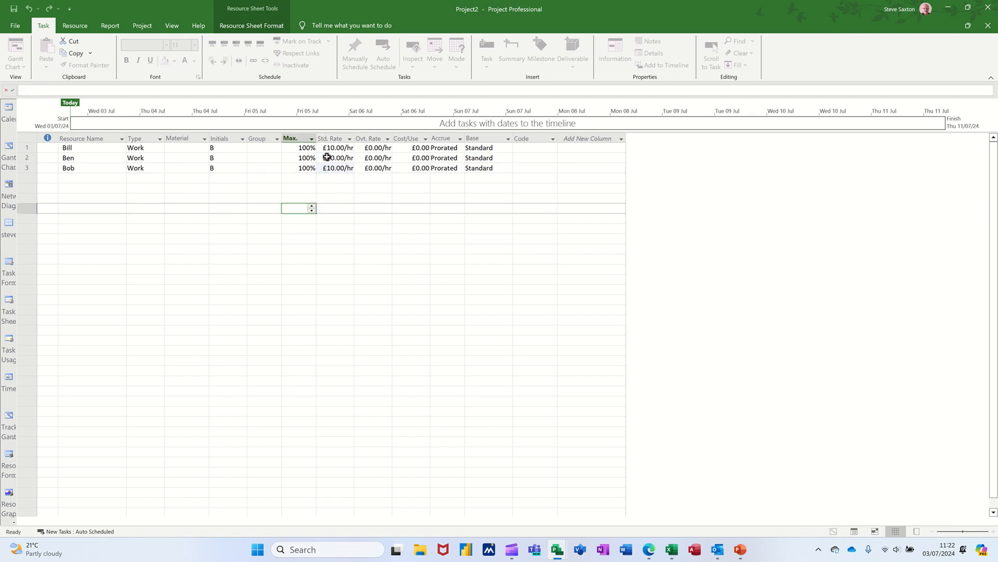
Return to the Gantt Chart, assign the first two resources to Task 1, Task 2 and Task 3, and reveal the Resource Names column
click(9, 146)
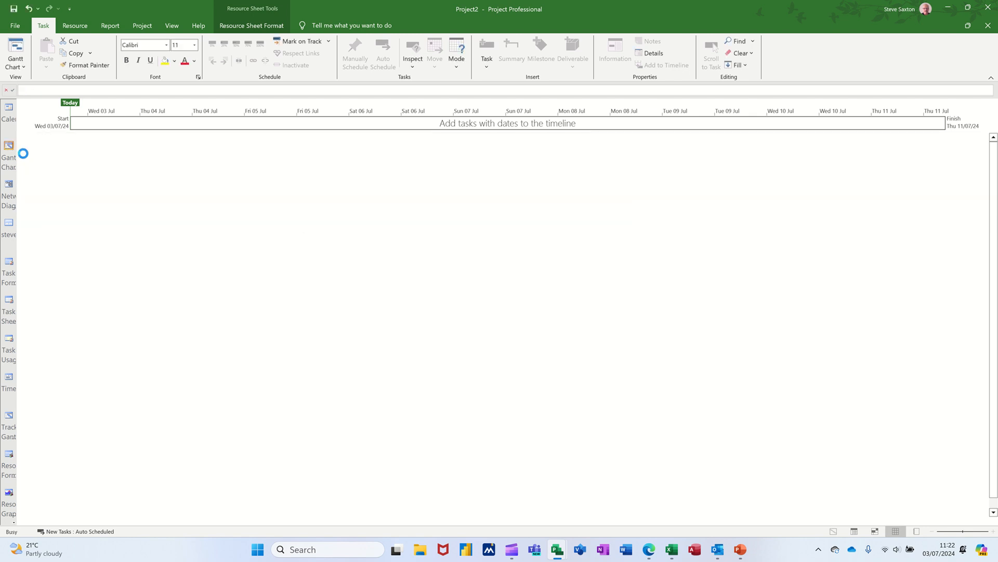
click(211, 193)
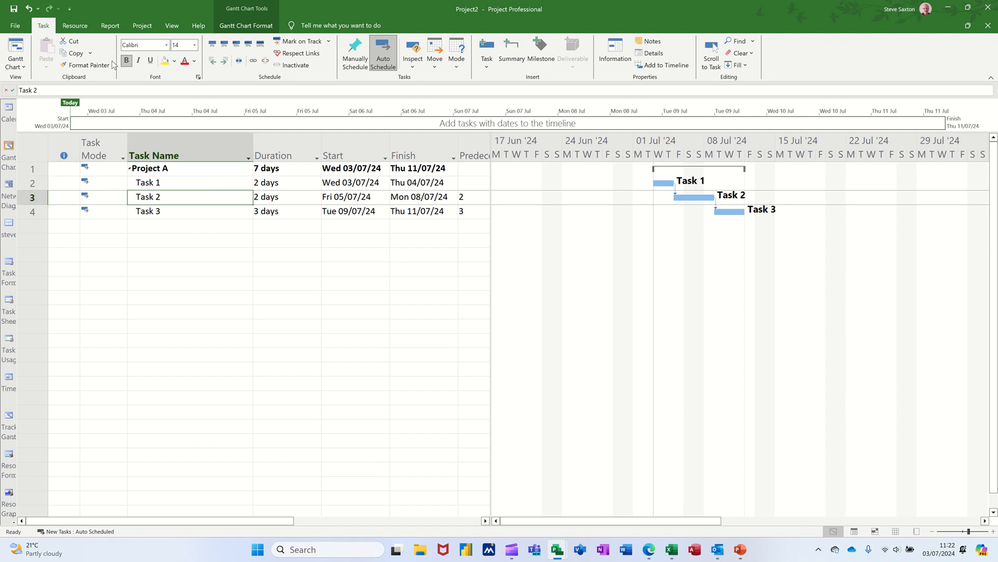
click(75, 26)
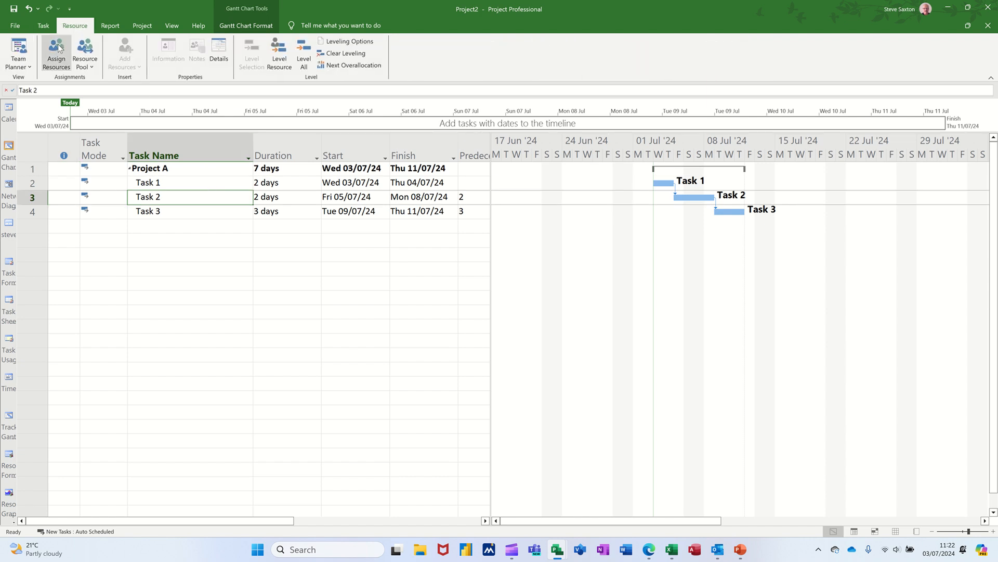
click(56, 52)
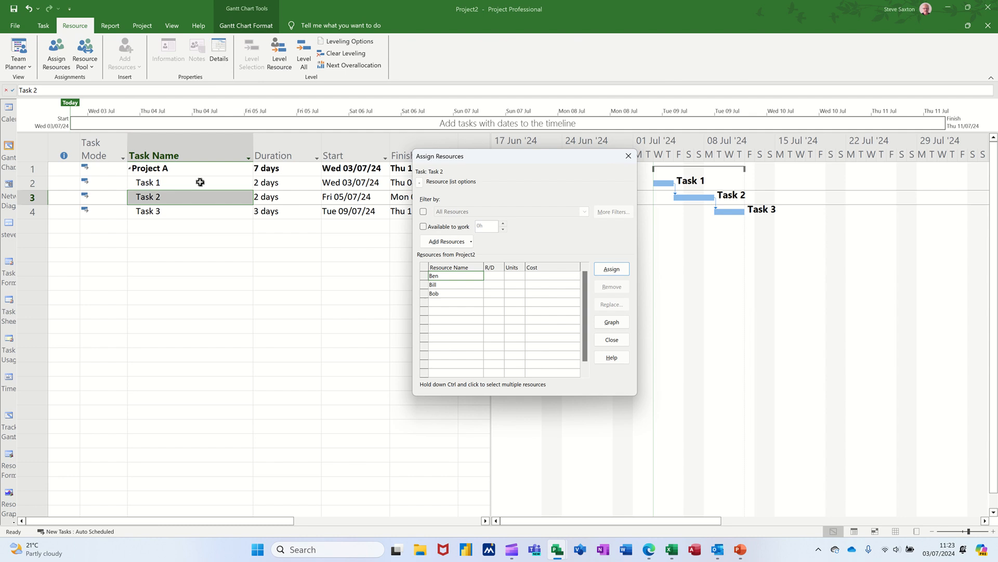
drag(198, 185, 198, 208)
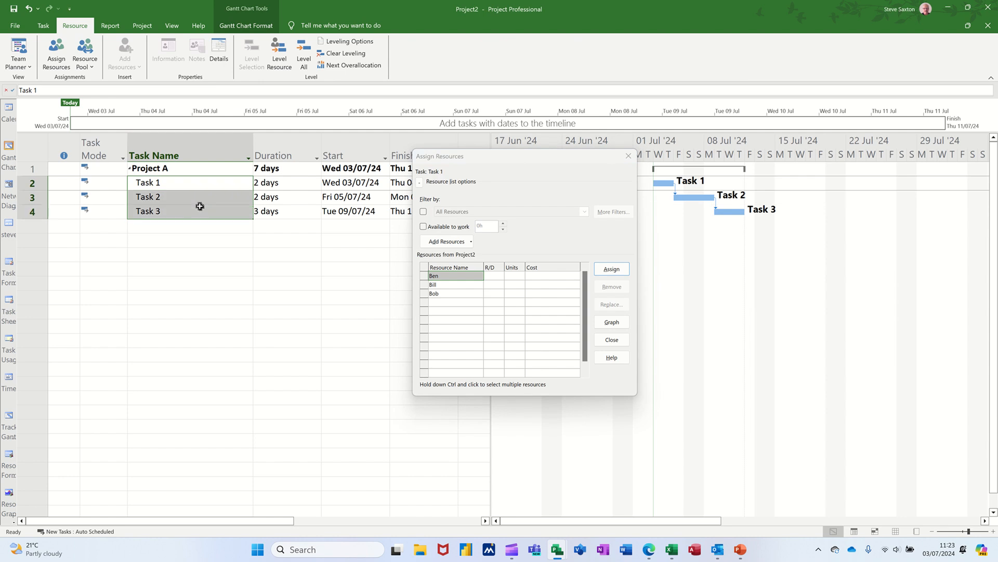
click(462, 285)
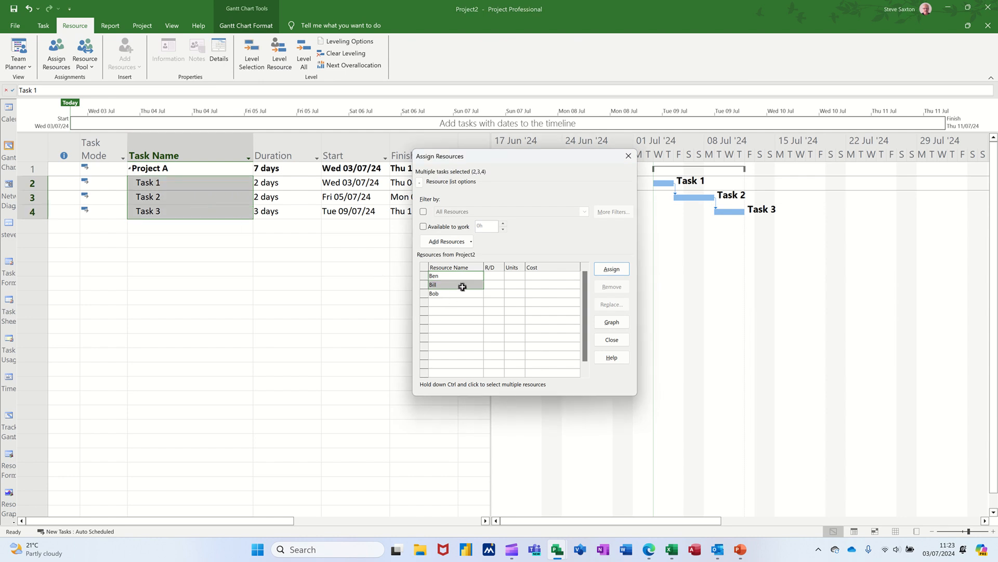
click(611, 269)
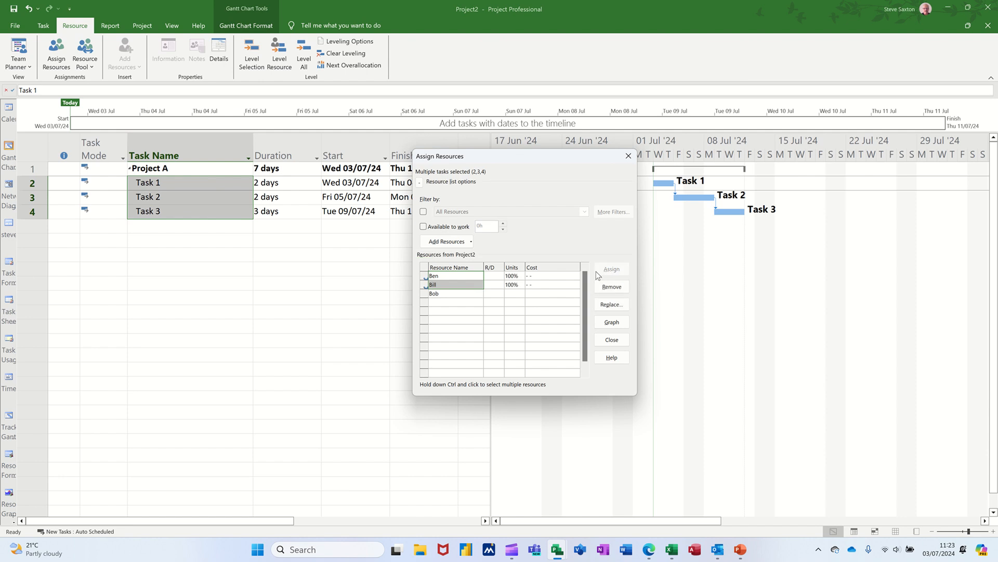
click(628, 156)
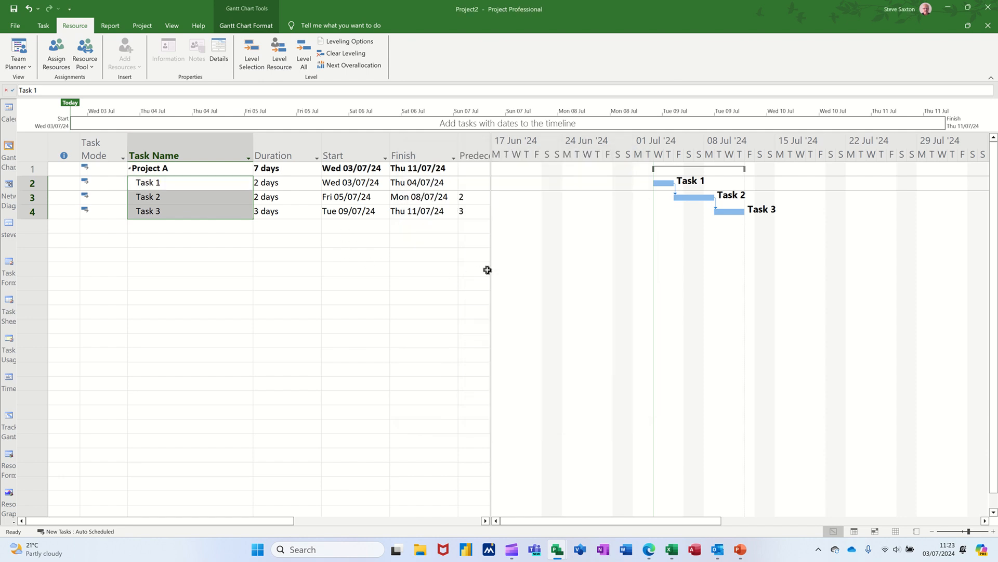
drag(492, 268, 521, 268)
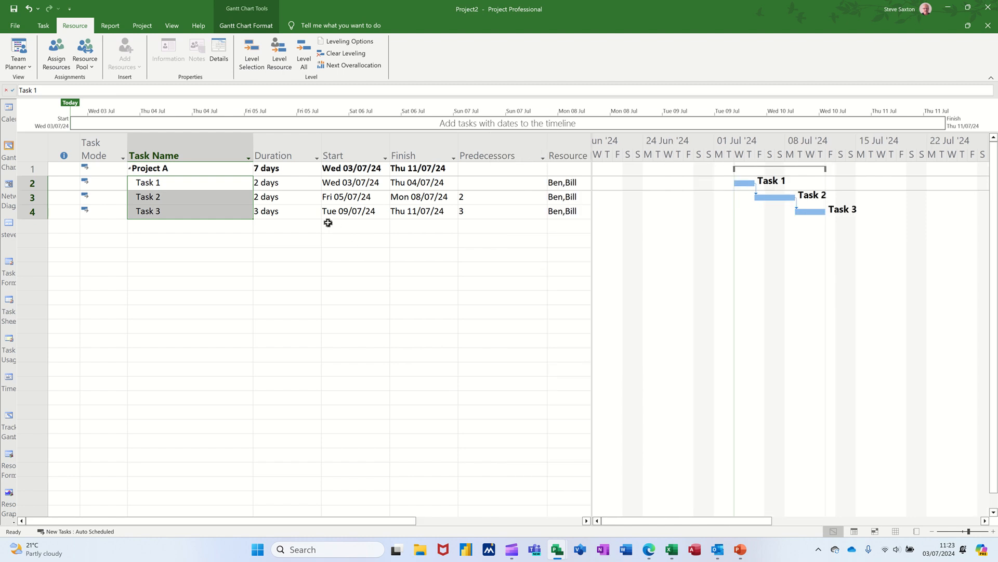
Set the default Baseline for the entire project
click(144, 27)
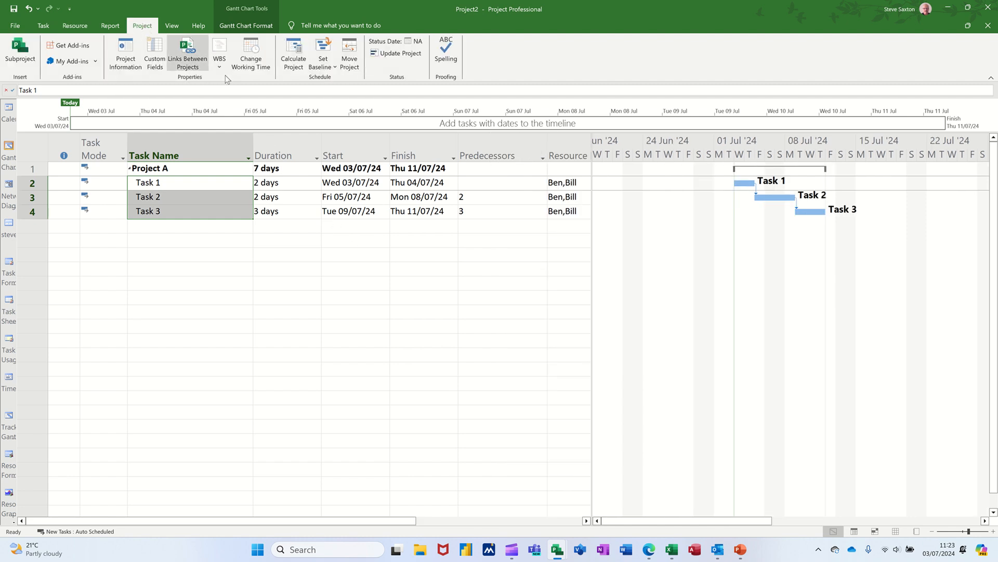
click(322, 70)
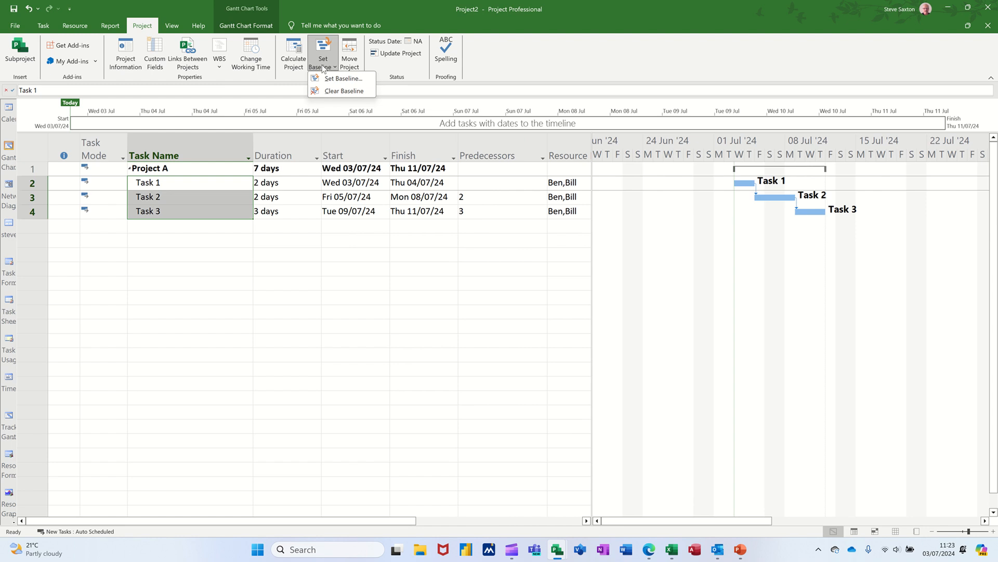
click(334, 81)
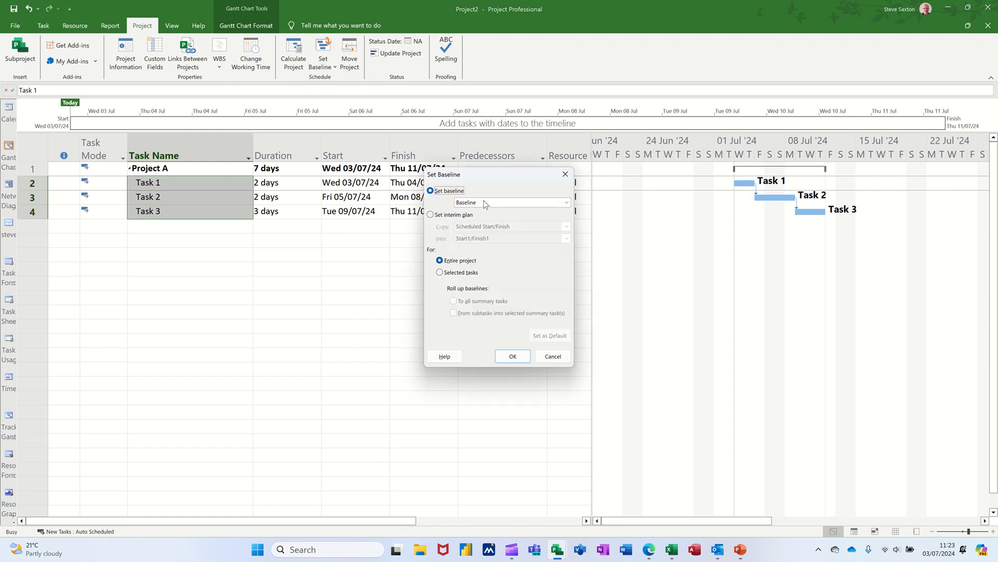
click(567, 204)
click(568, 209)
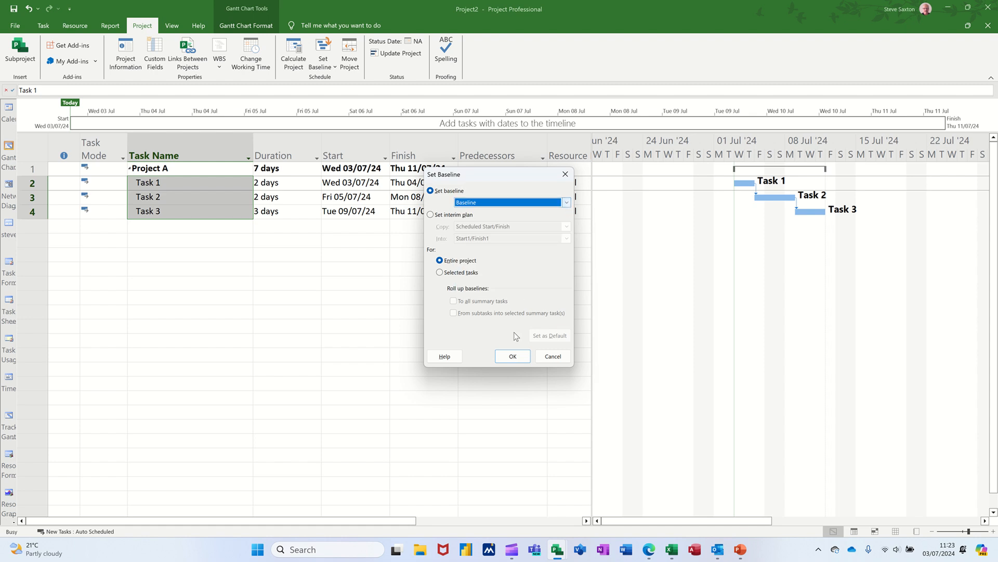
click(512, 356)
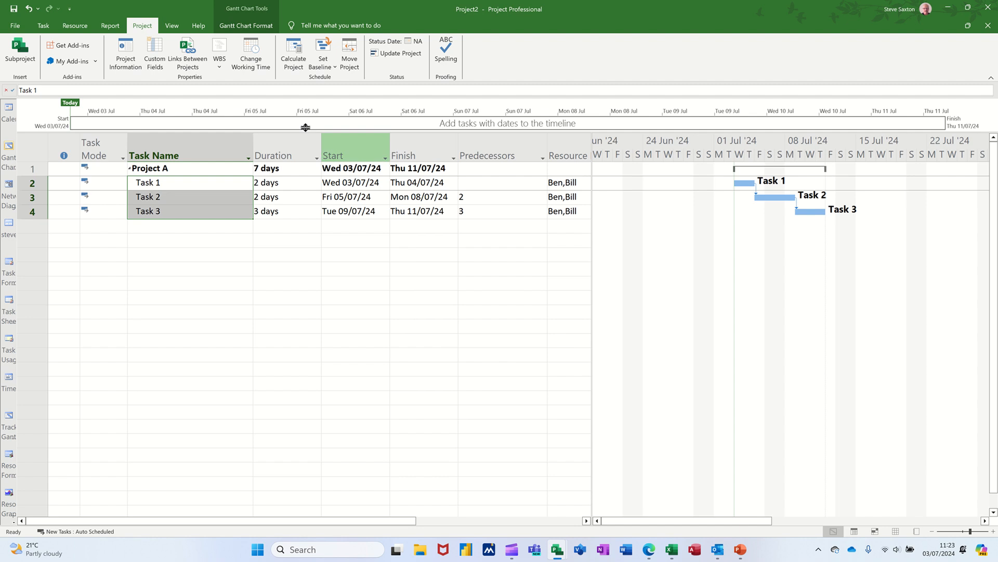
Show the Cost table and examine the total, baseline, variance, actual and remaining costs of the tasks
click(177, 29)
click(291, 65)
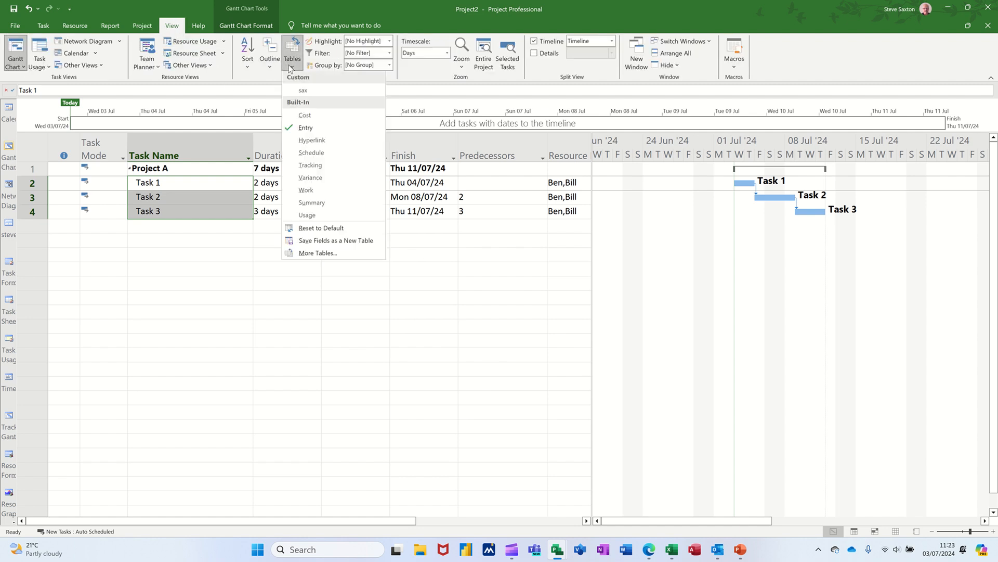
click(309, 118)
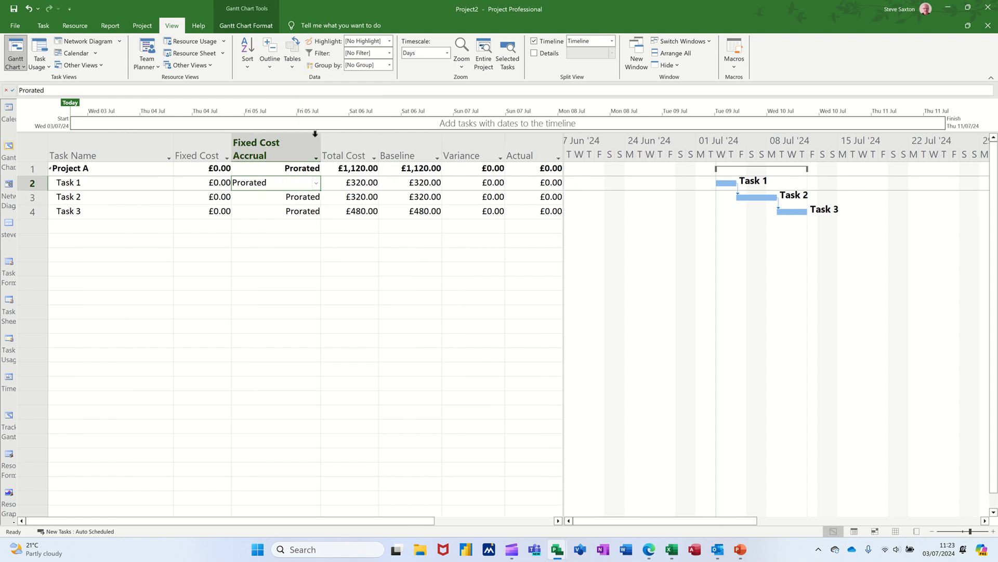
click(560, 299)
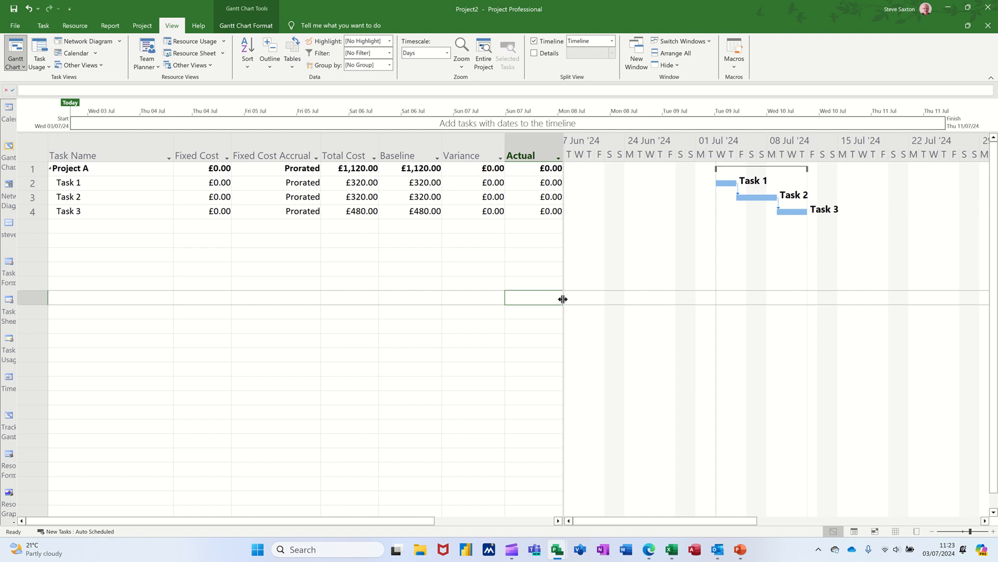
drag(563, 299, 635, 300)
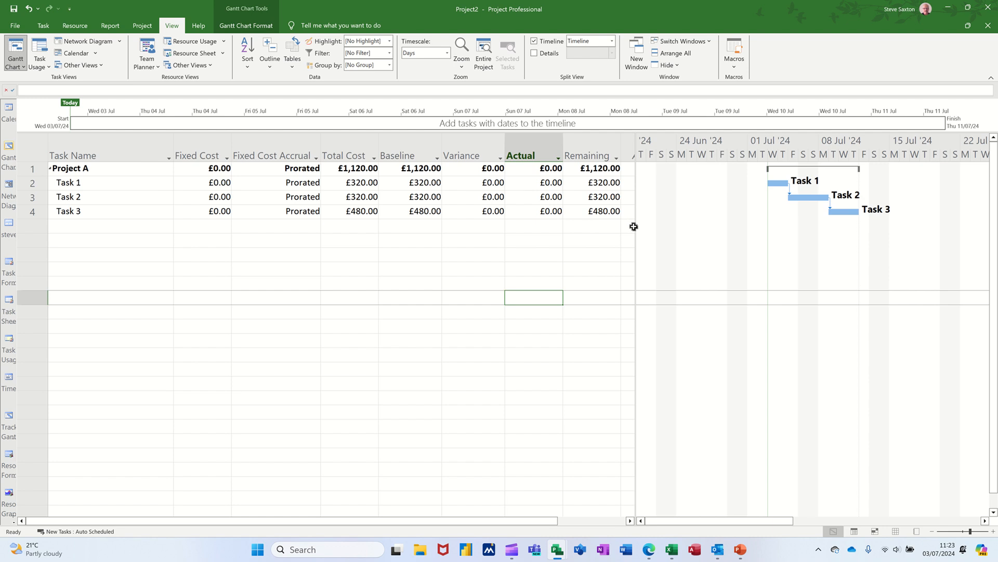
drag(636, 228, 676, 230)
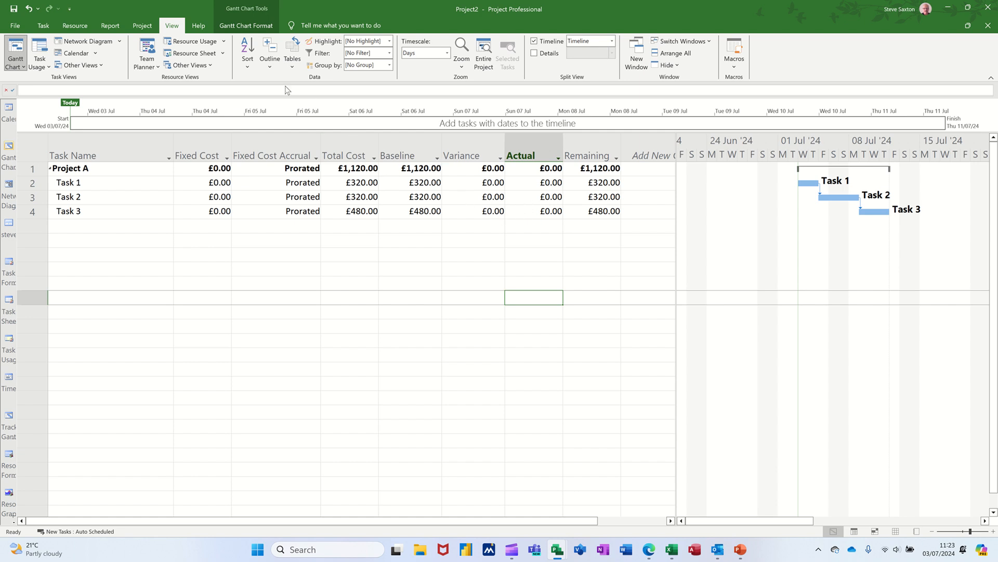
Switch back to the Entry table, narrow the Predecessors column and make more room for the table beside the chart
click(290, 67)
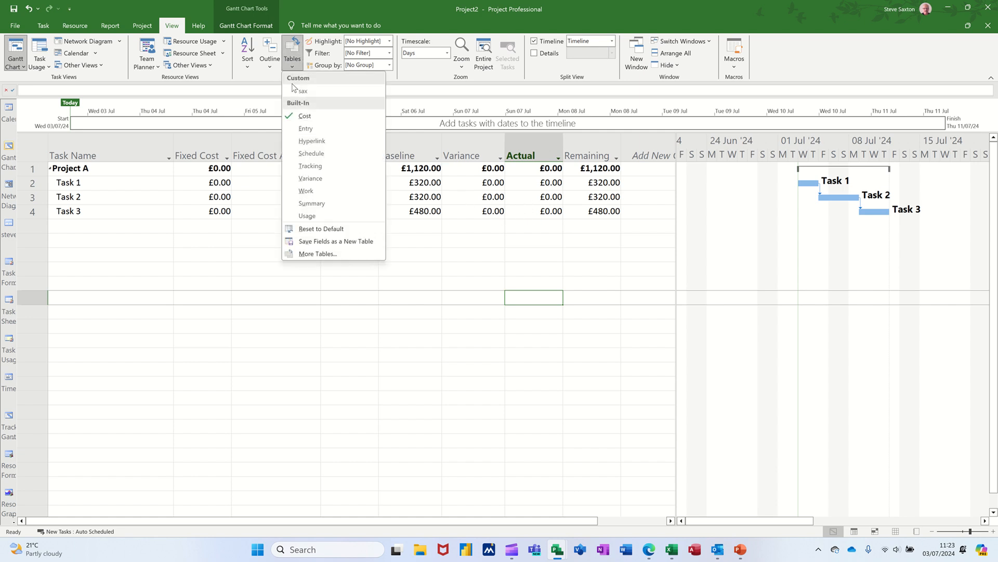
click(306, 129)
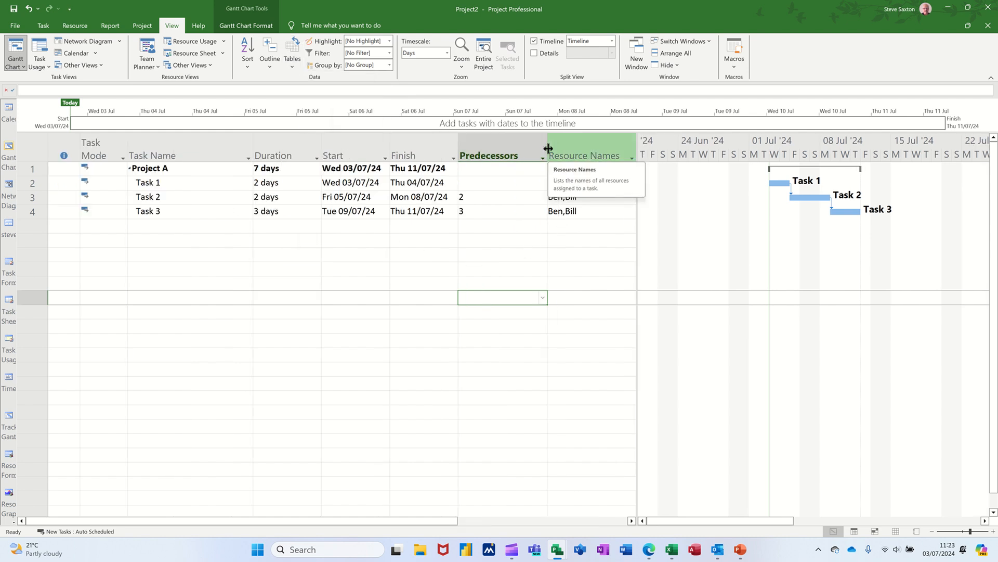
drag(548, 147, 503, 155)
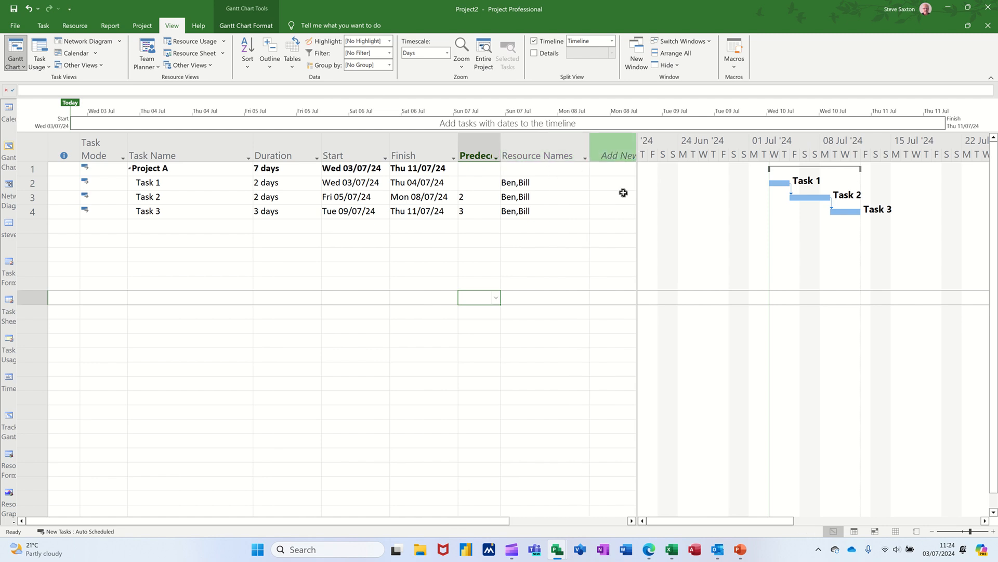
drag(637, 216, 803, 234)
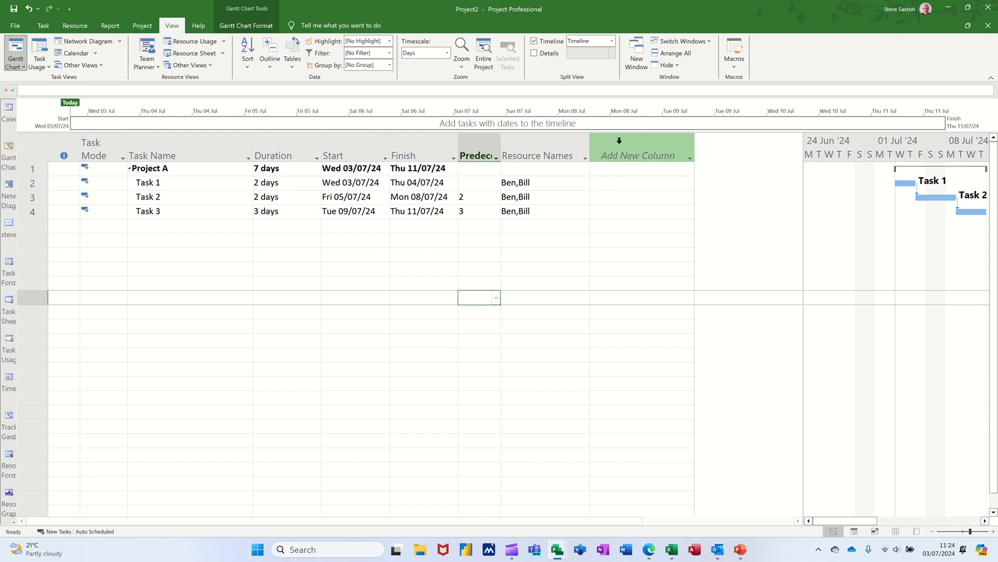
Insert an Actual Cost column after Resource Names
click(611, 148)
right_click(611, 148)
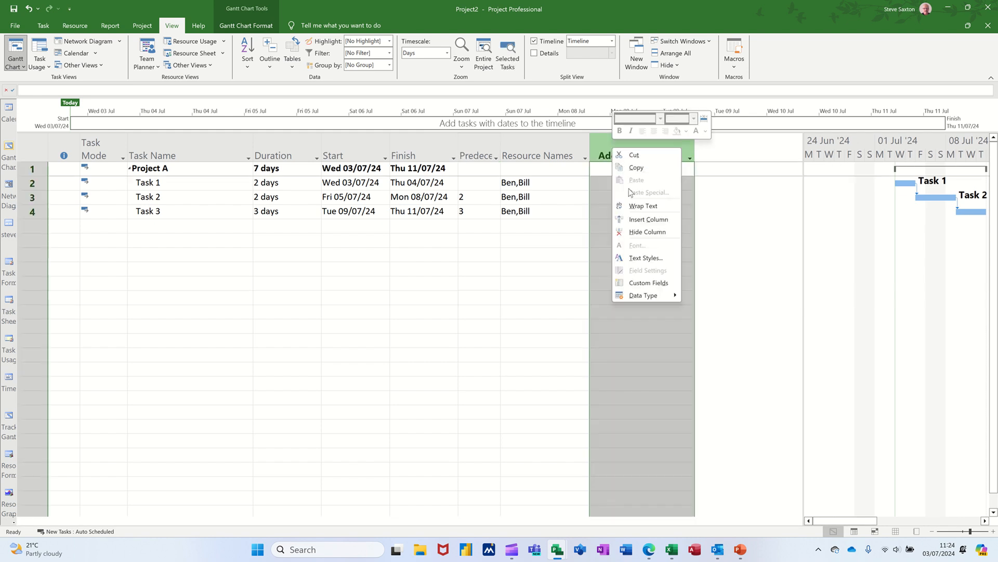
click(636, 220)
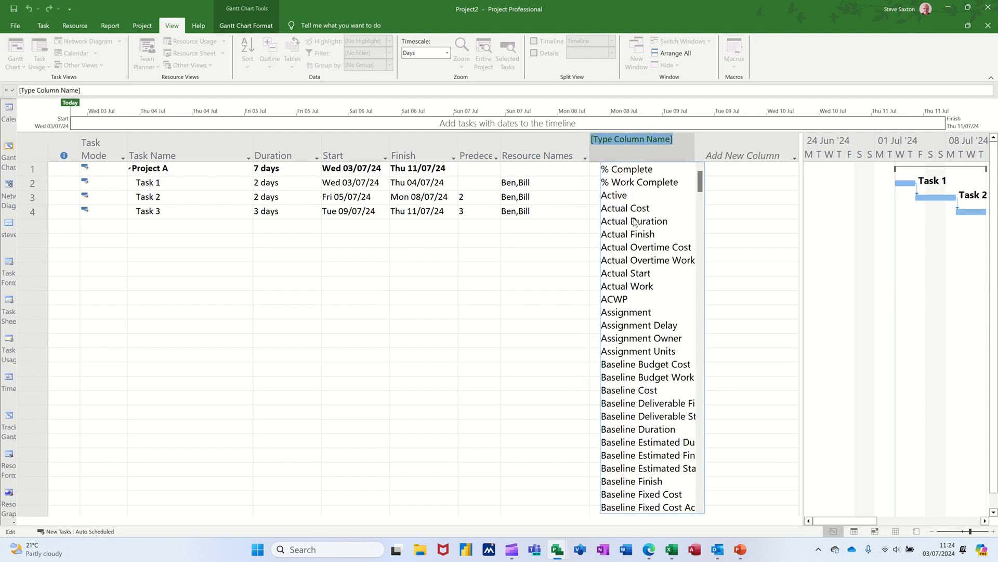
click(631, 208)
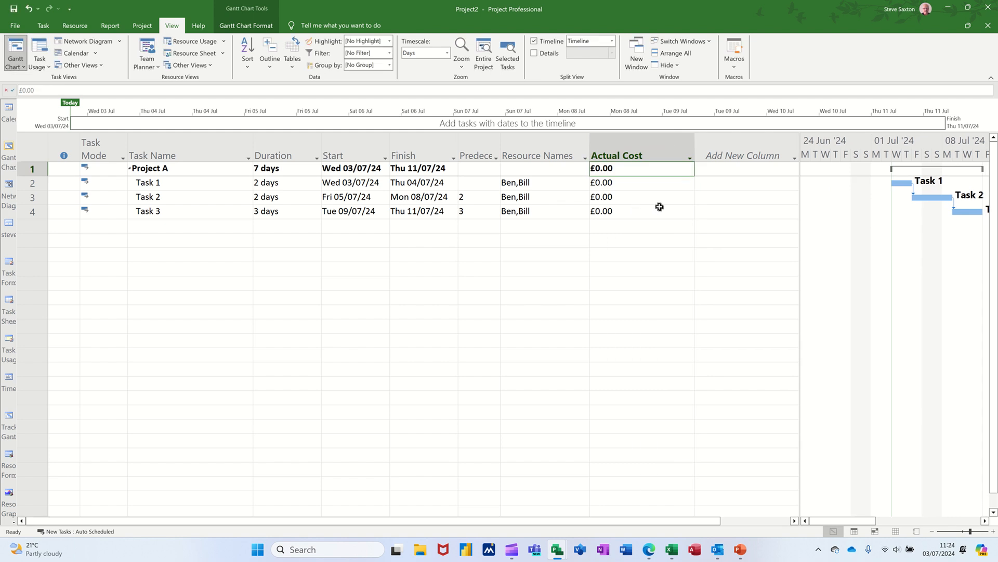
Insert a Baseline Cost column directly after the Actual Cost column
right_click(722, 155)
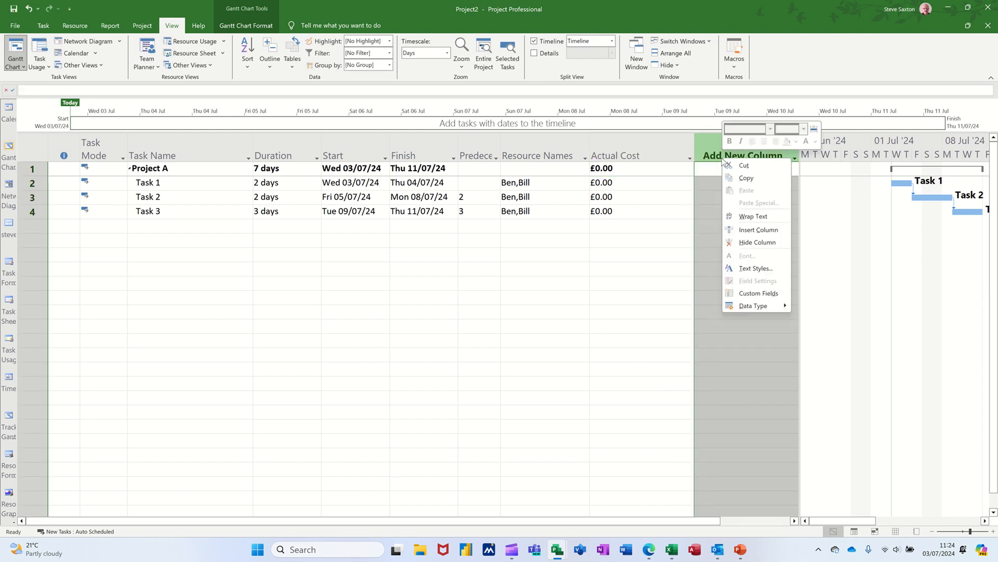
click(732, 230)
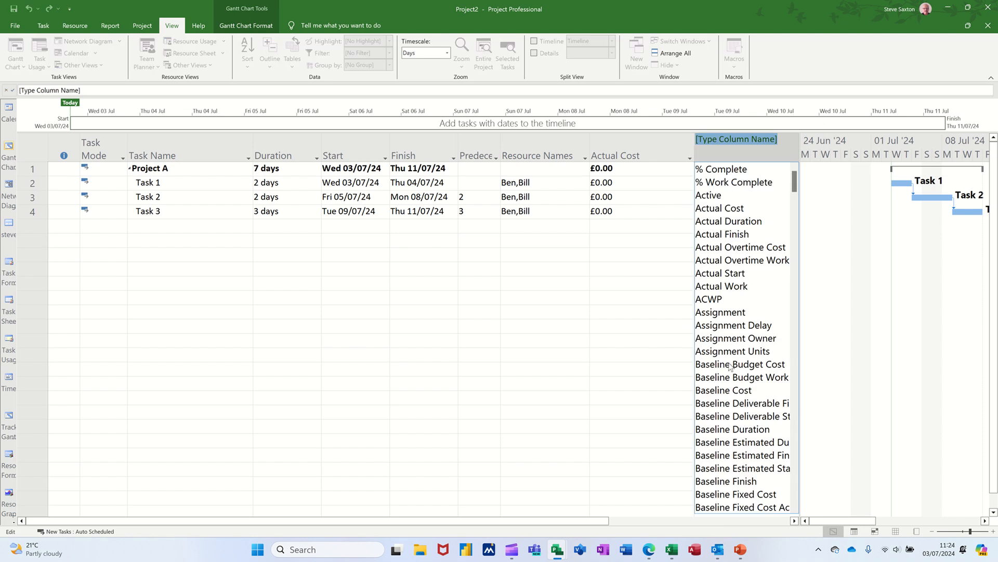
click(710, 396)
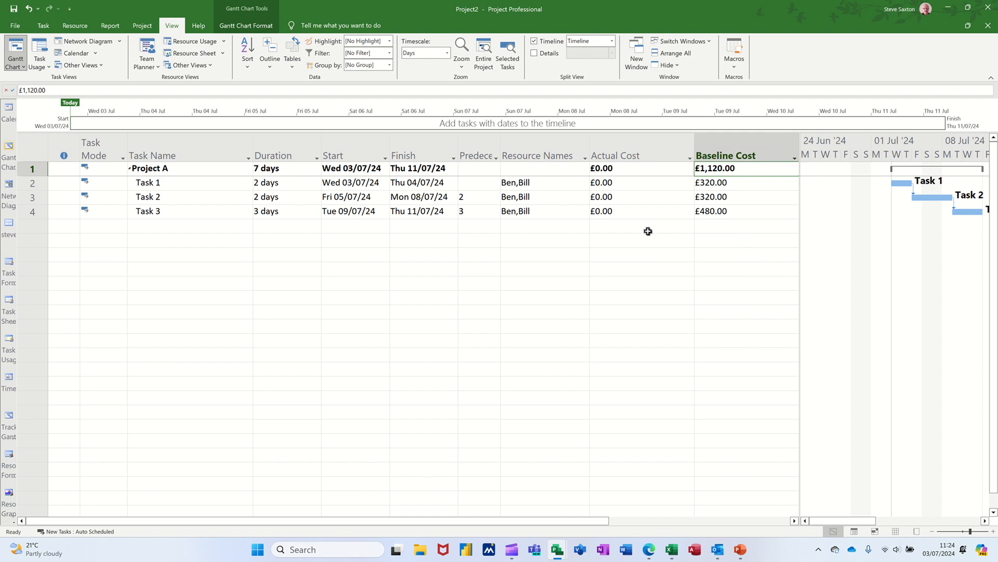
Fit the Actual Cost, Baseline Cost, Resource Names and Task Name columns to the width of their contents
double_click(696, 146)
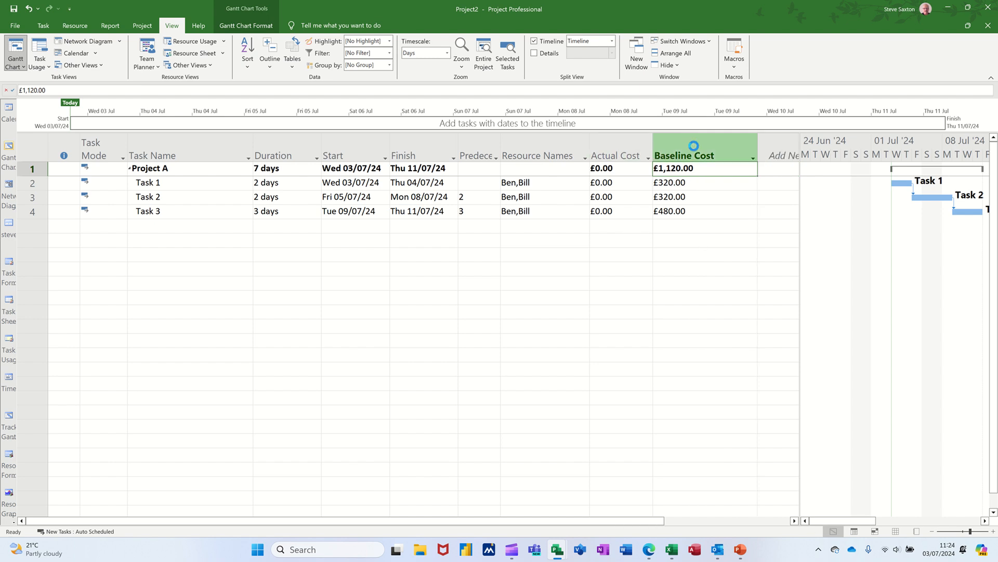
double_click(754, 149)
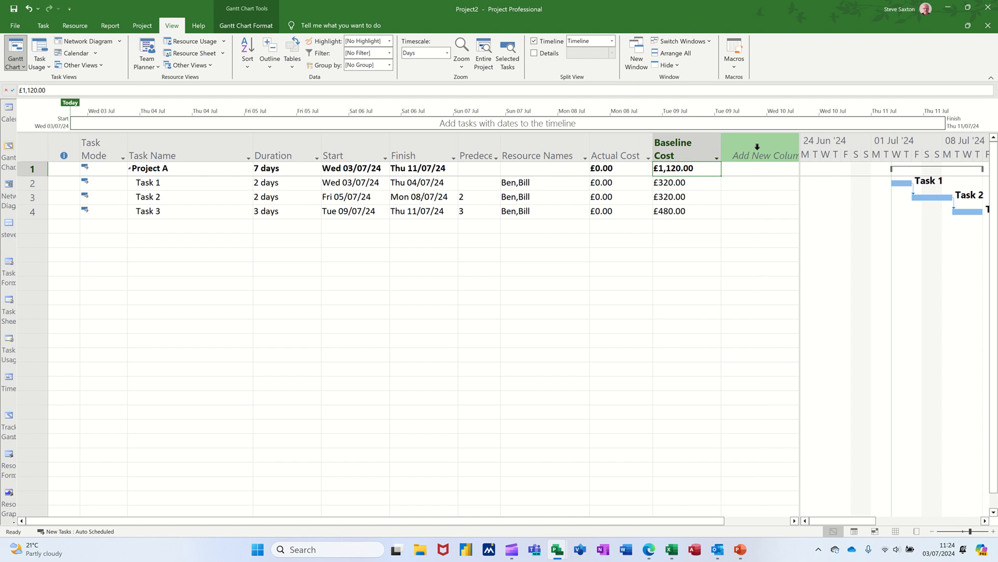
double_click(590, 147)
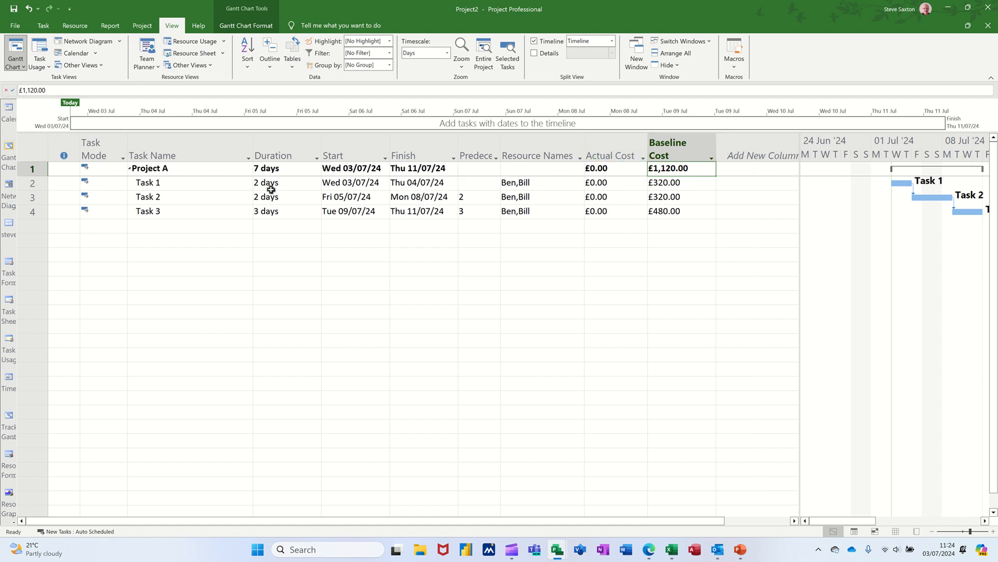
double_click(253, 147)
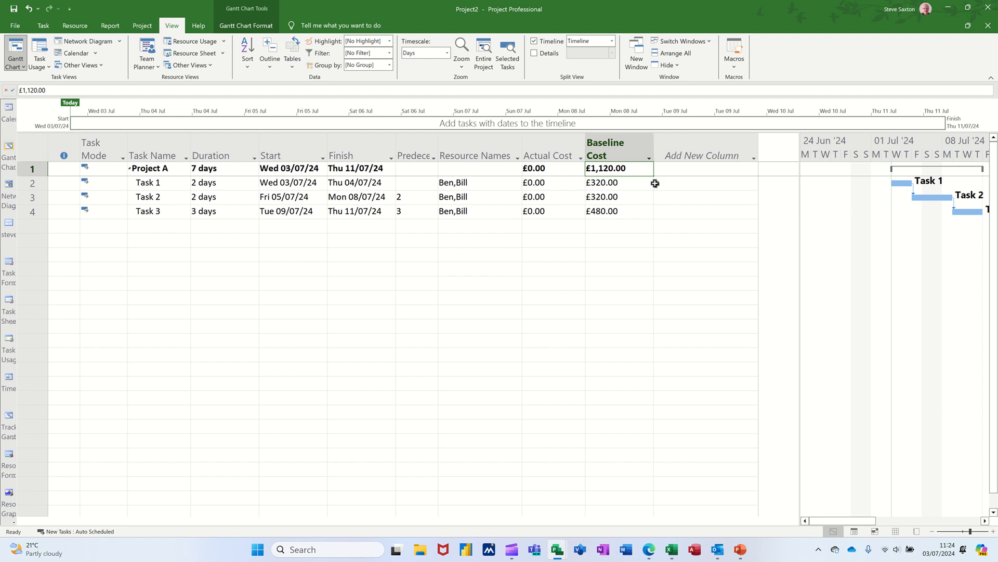
Rename the custom task text field Text1 to State
right_click(694, 151)
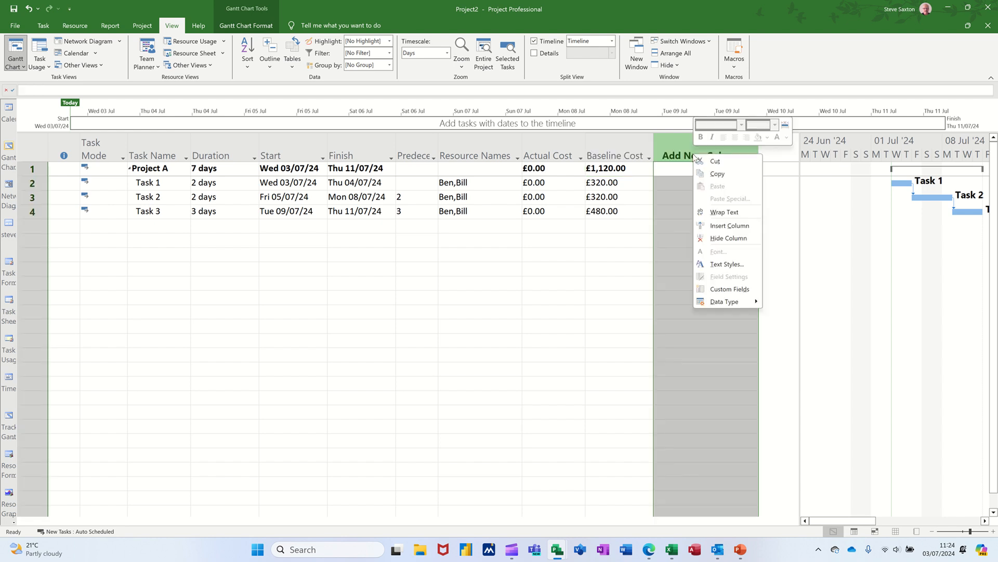
click(713, 290)
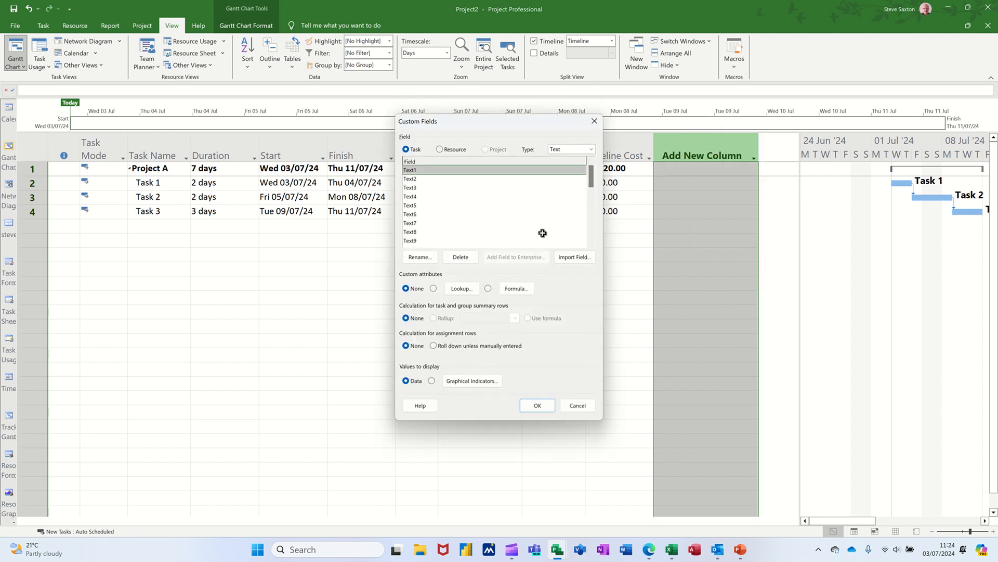
click(591, 150)
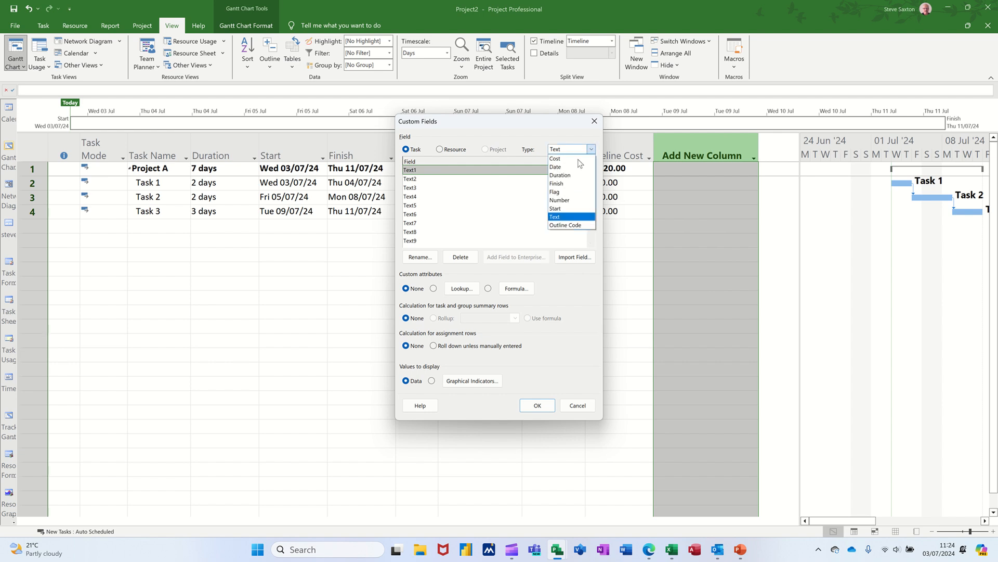
click(484, 193)
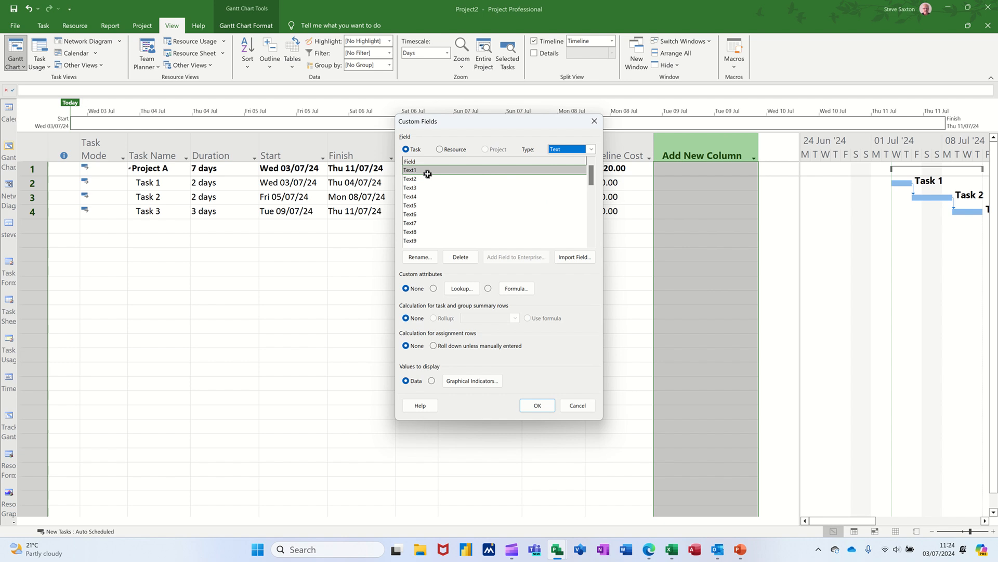
click(419, 257)
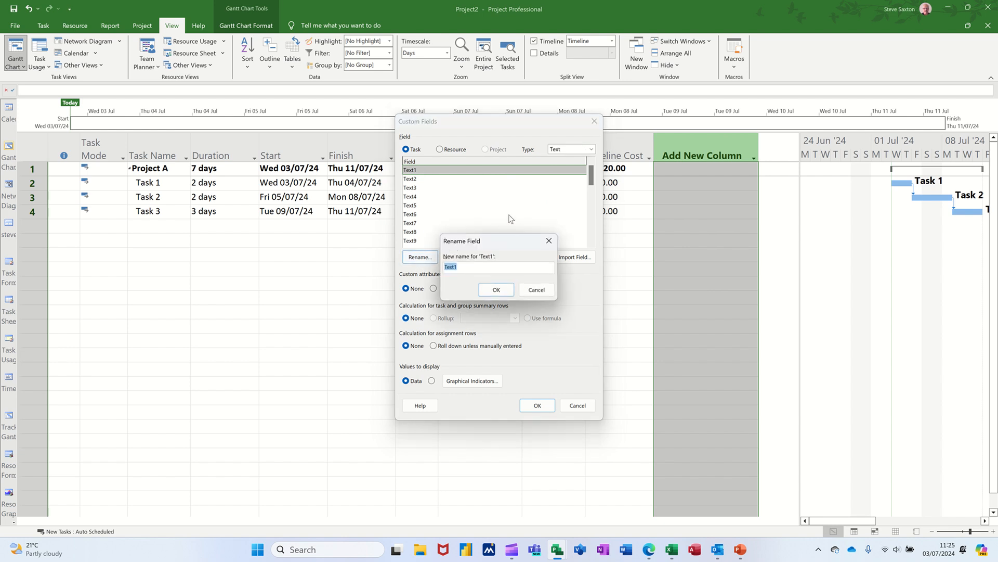
text(Sa)
click(496, 290)
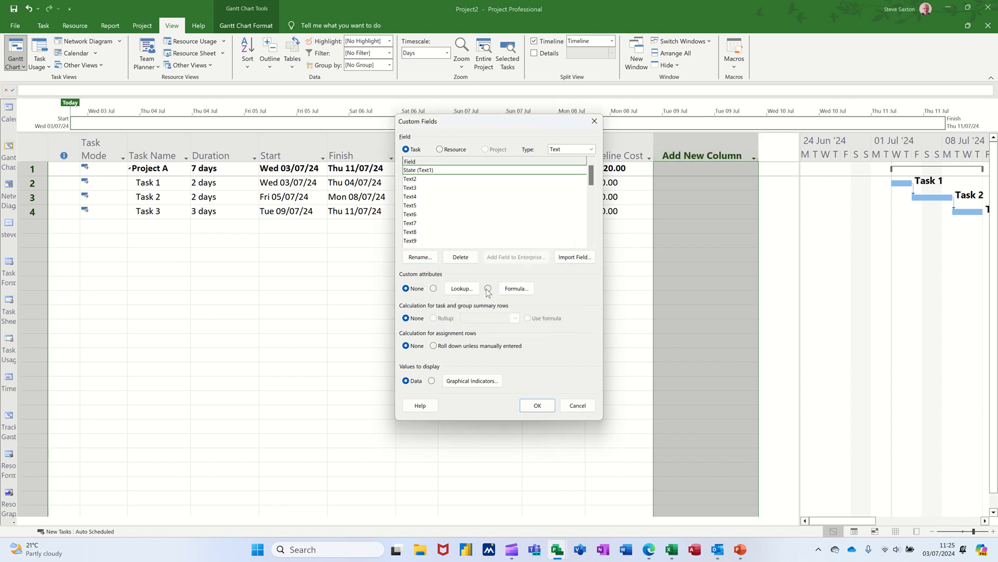
Start a formula for the State field with the general IIf( expression, truepart, falsepart ) function
click(516, 289)
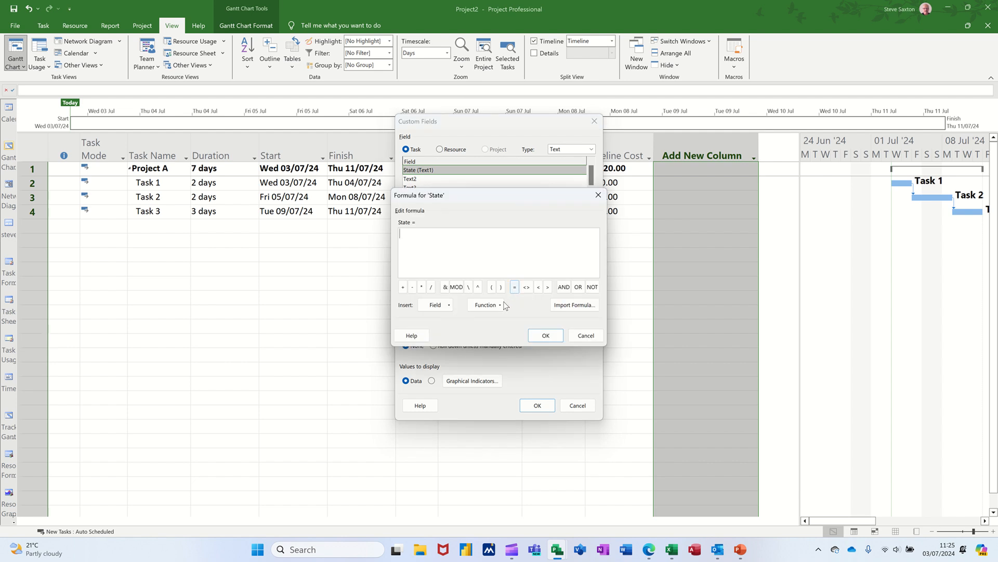
click(499, 305)
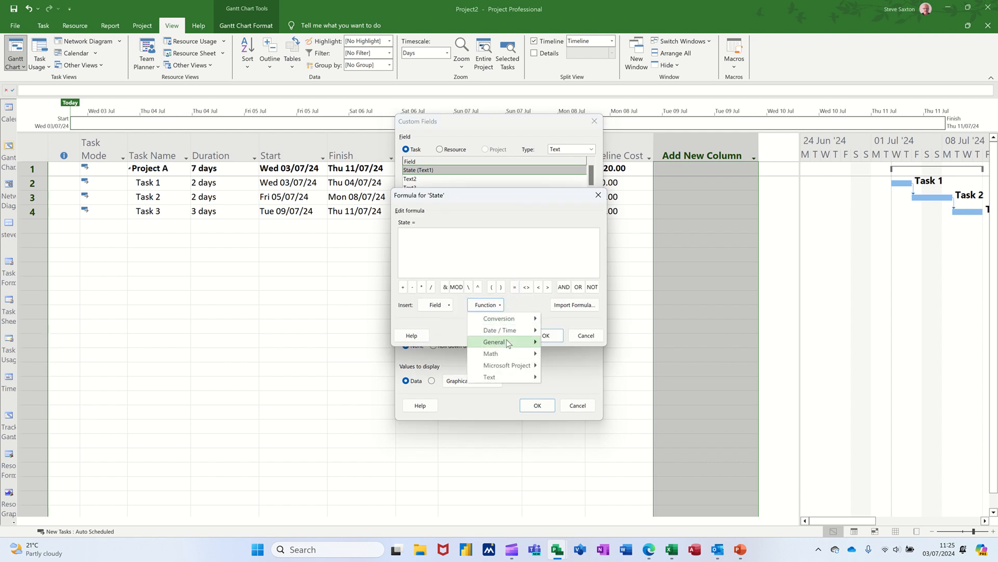
mouse_move(508, 344)
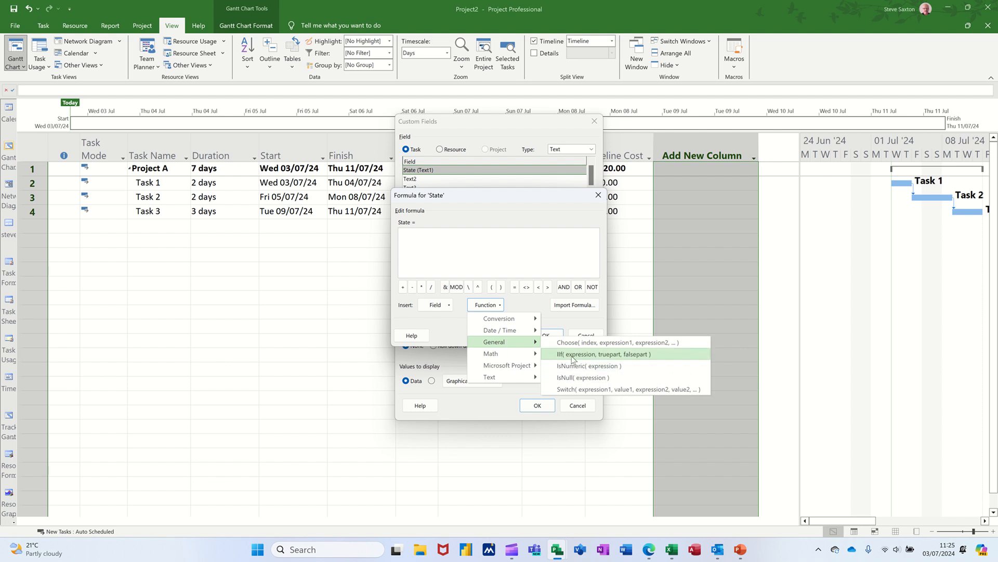
click(587, 355)
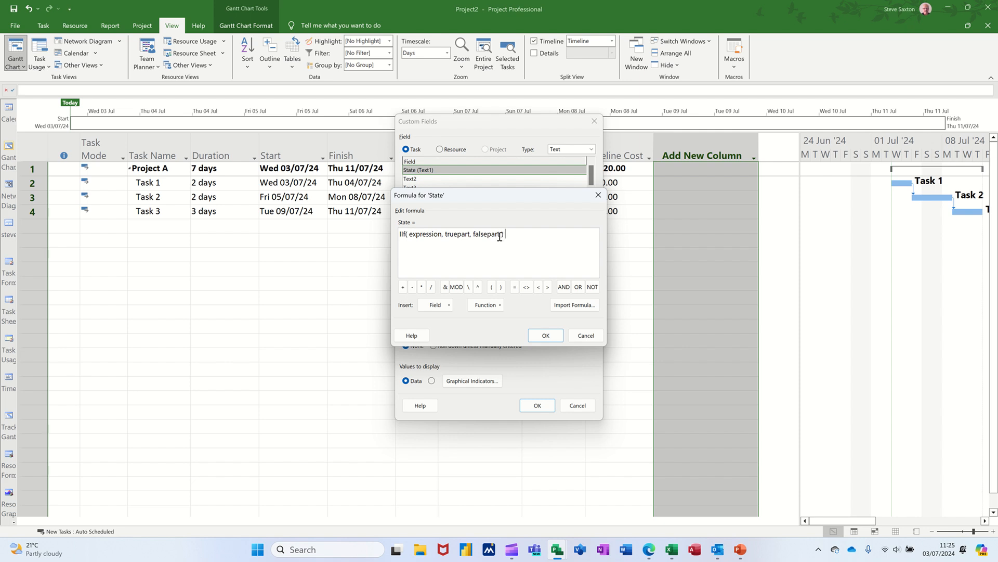
Replace the IIf arguments with [Actual Cost] >=[Baseline Cost] ,1,0 and apply the formula to the State field, replacing its existing data
drag(500, 236, 404, 243)
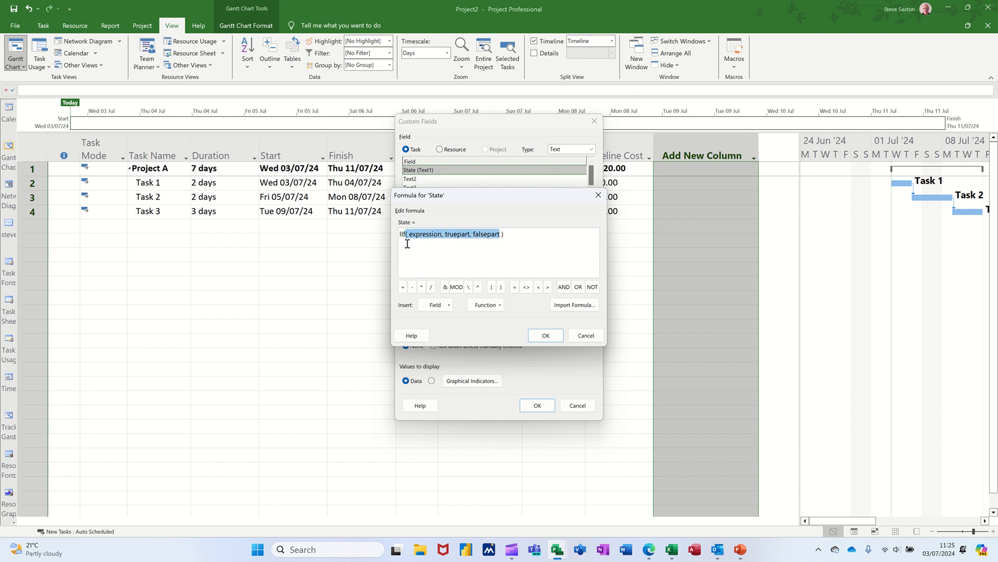
click(435, 305)
mouse_move(459, 325)
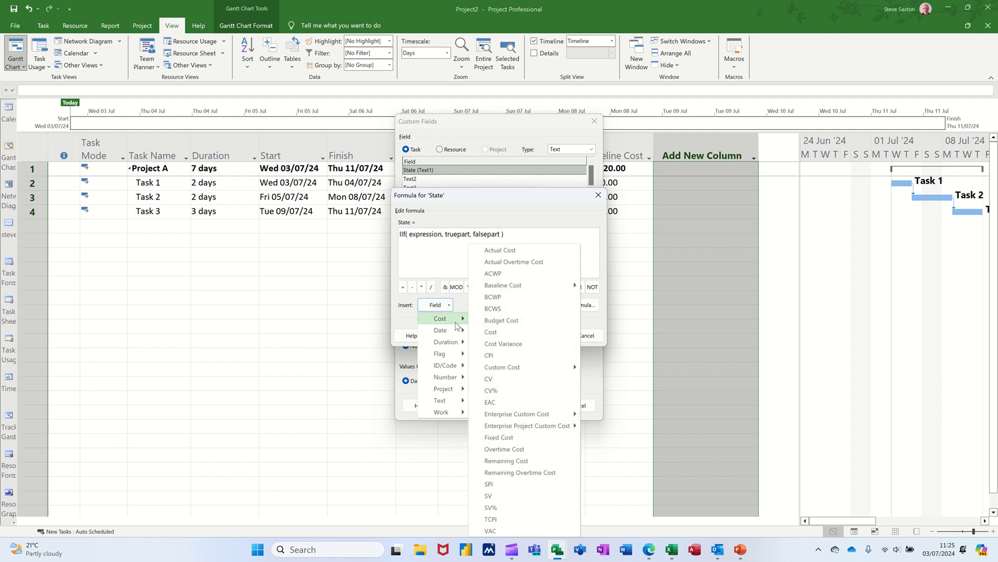
click(516, 251)
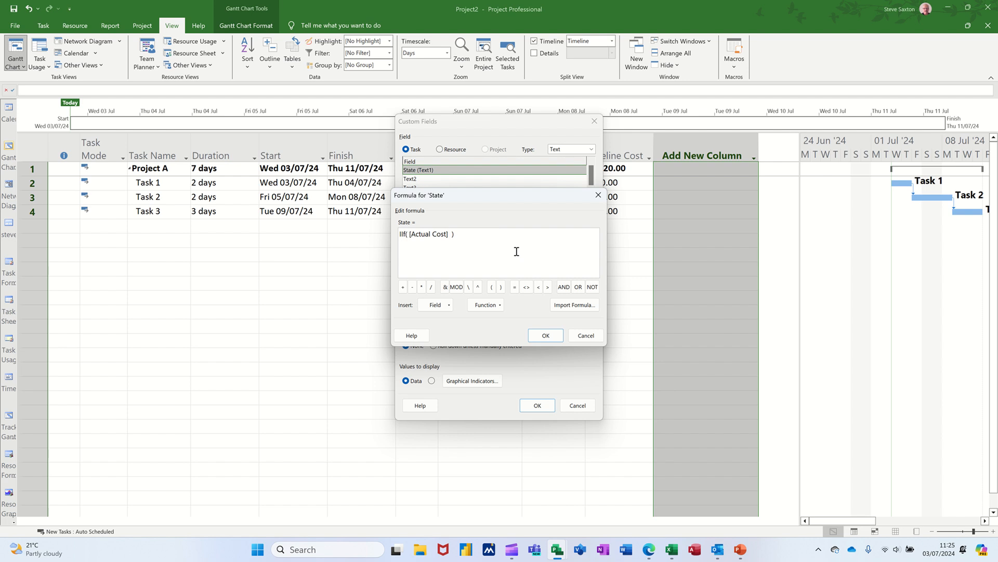
text(>=)
click(449, 306)
mouse_move(452, 318)
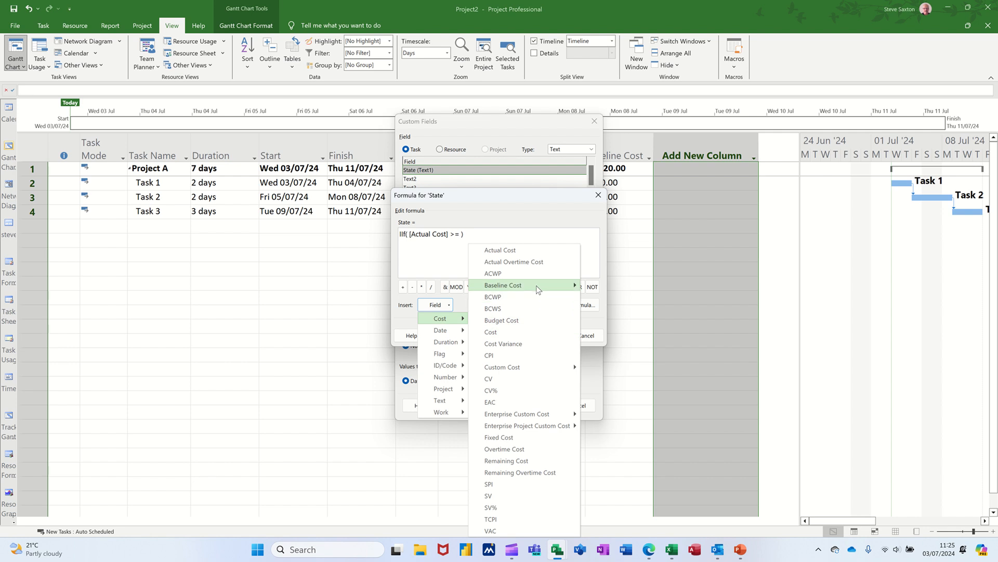
mouse_move(538, 289)
click(615, 285)
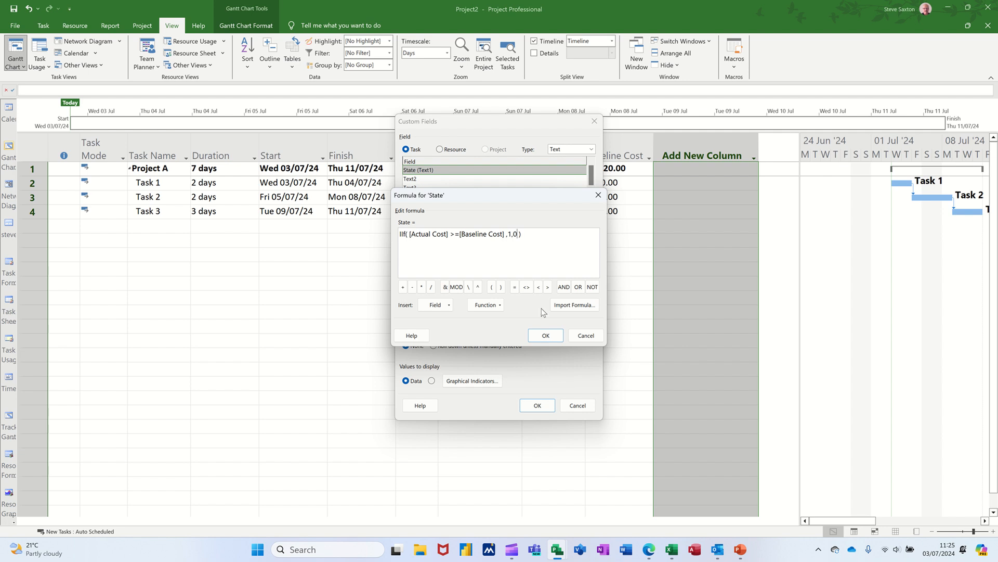
click(545, 336)
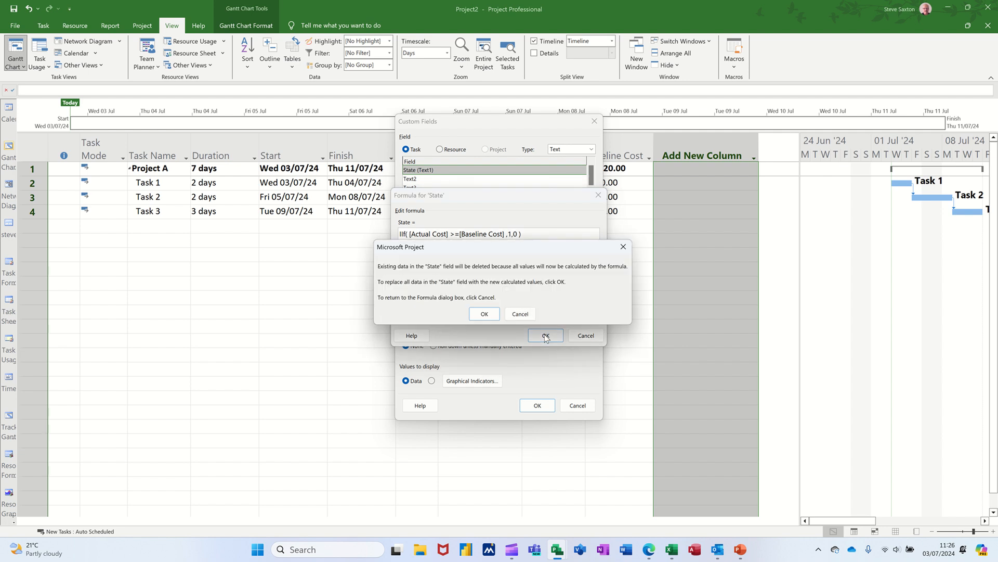
click(485, 315)
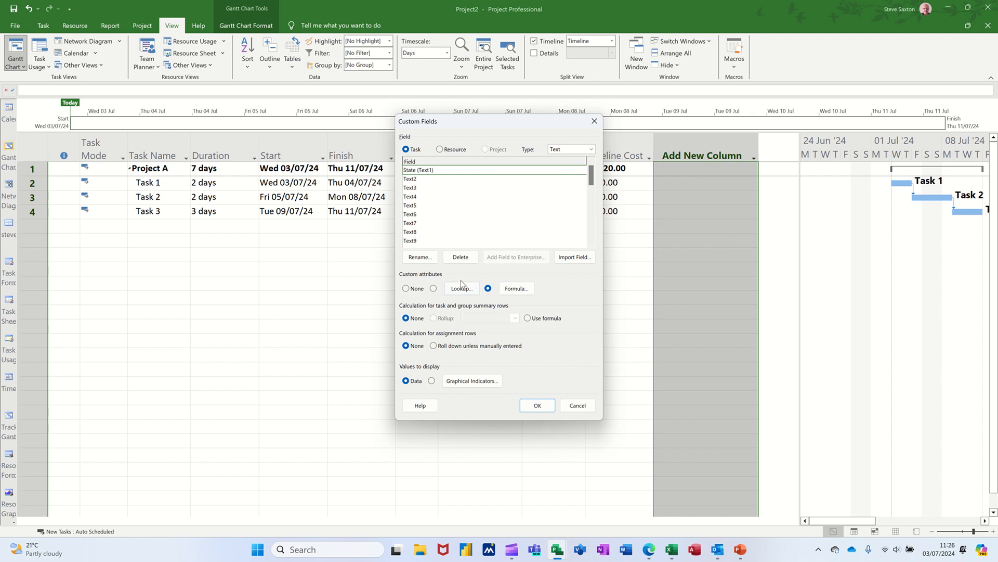
click(535, 407)
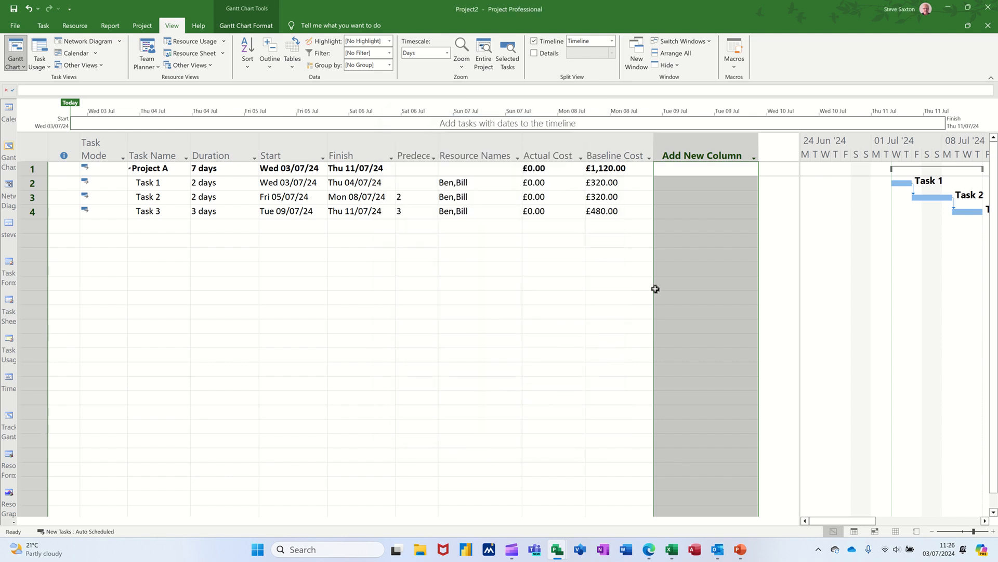
Insert the Text1 (State) custom field as a column after Baseline Cost
right_click(669, 153)
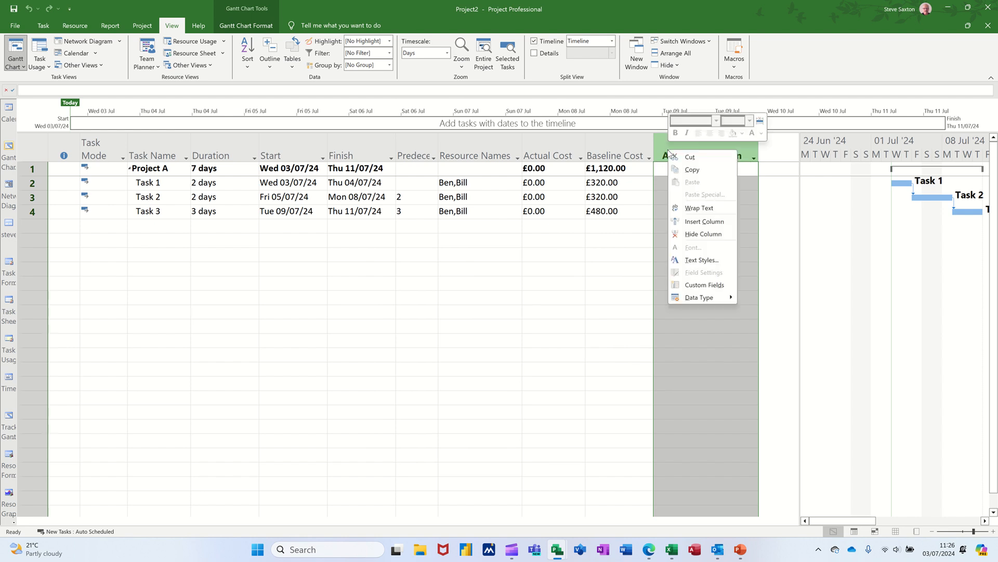
click(691, 222)
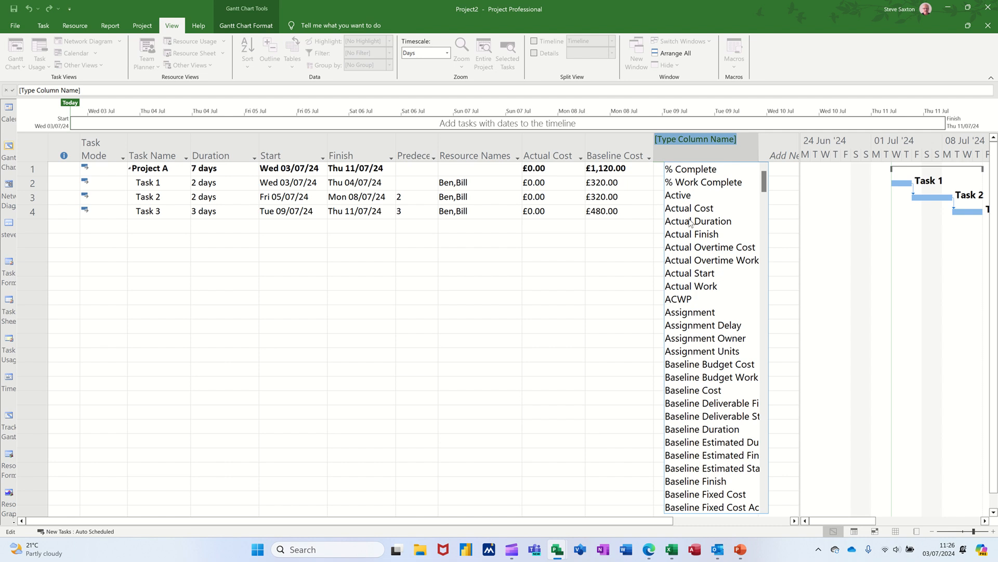
text(task Calendar)
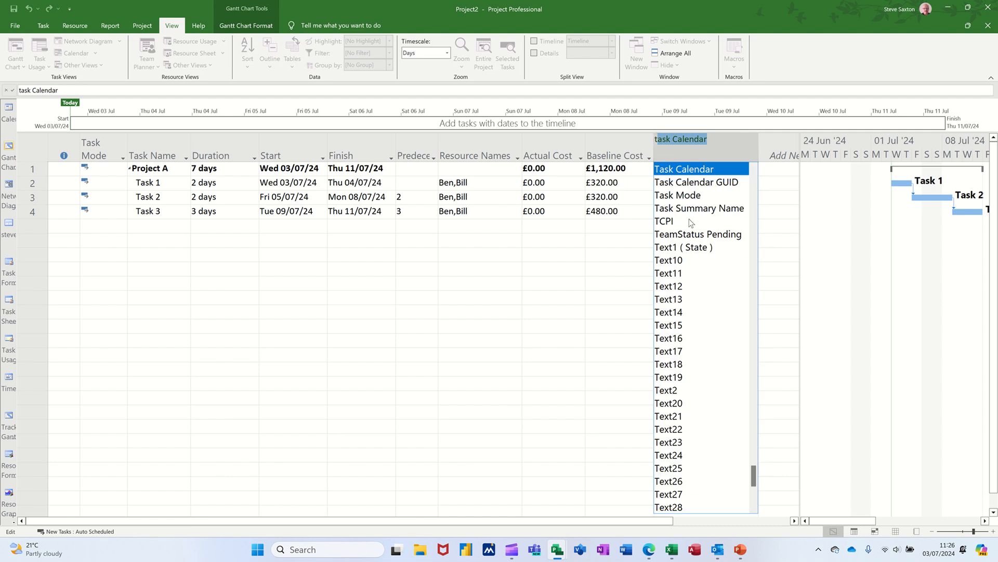
click(701, 253)
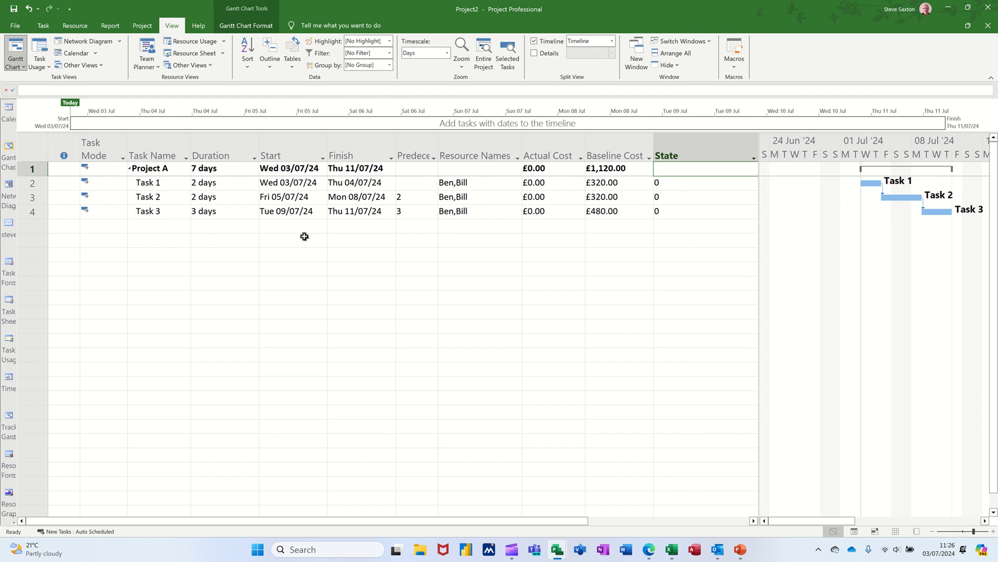
Mark Task 1 as 50% complete
click(161, 185)
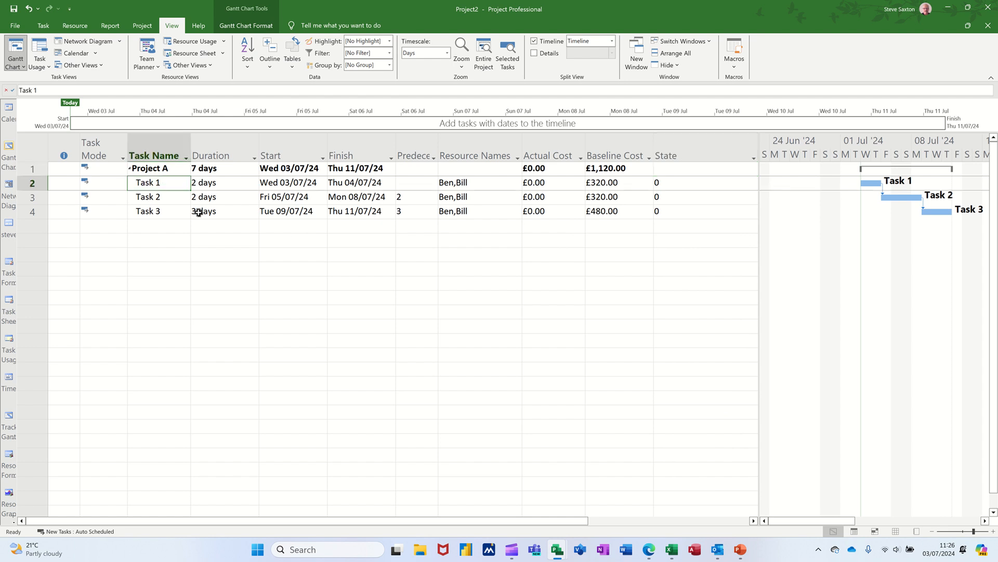
click(43, 25)
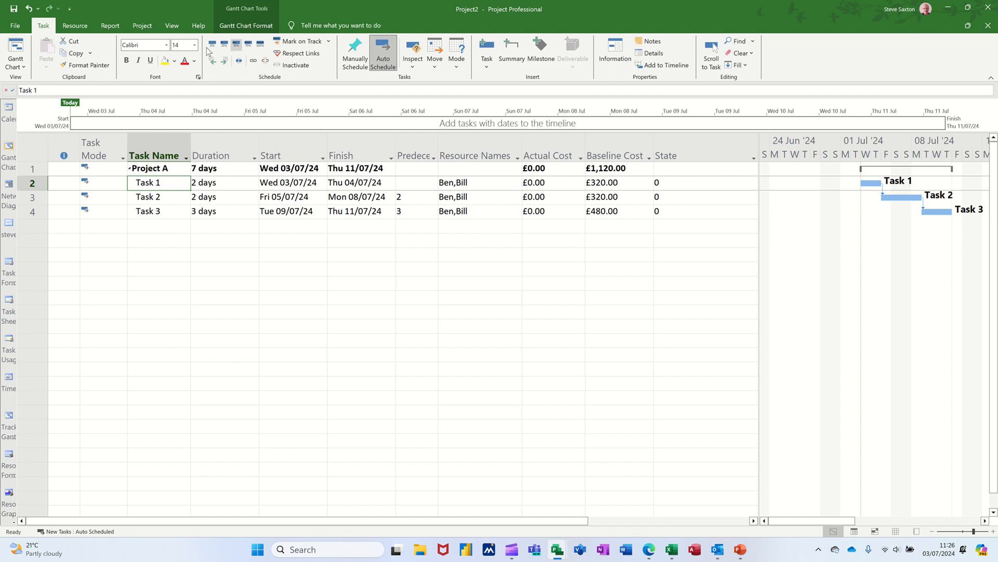
click(236, 46)
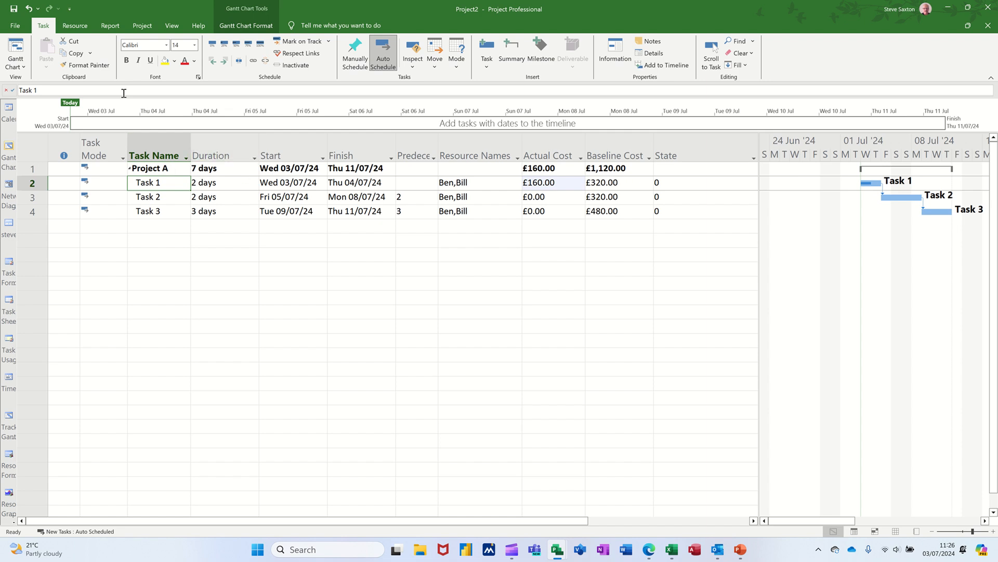
Assign the remaining unassigned resource to Task 1 in addition to its two existing resources
click(75, 26)
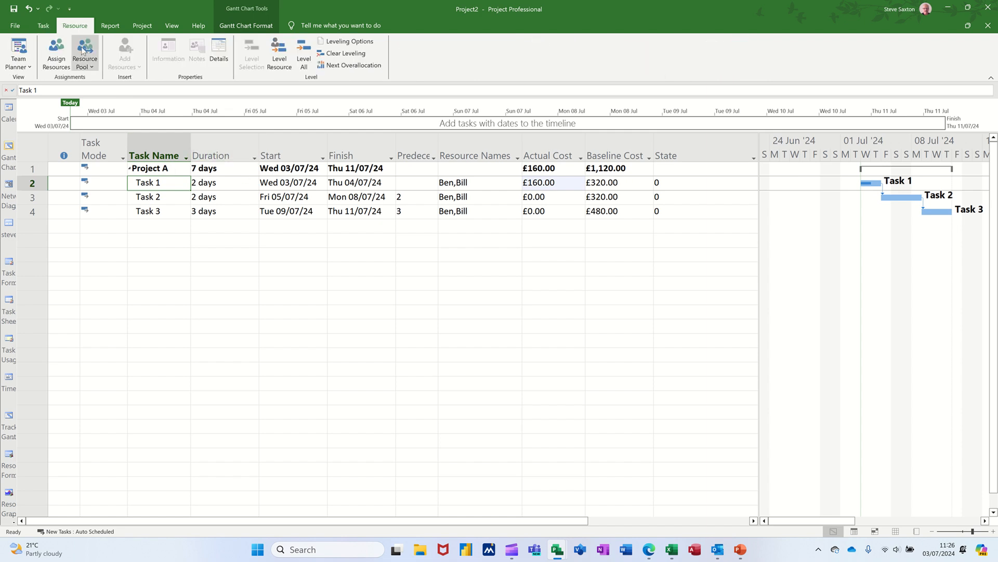
click(57, 58)
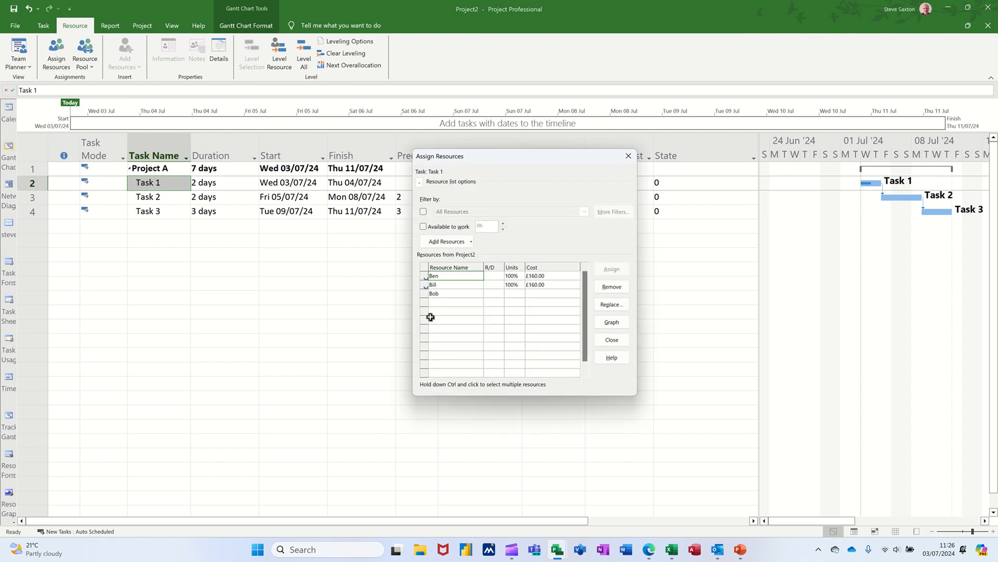
click(454, 294)
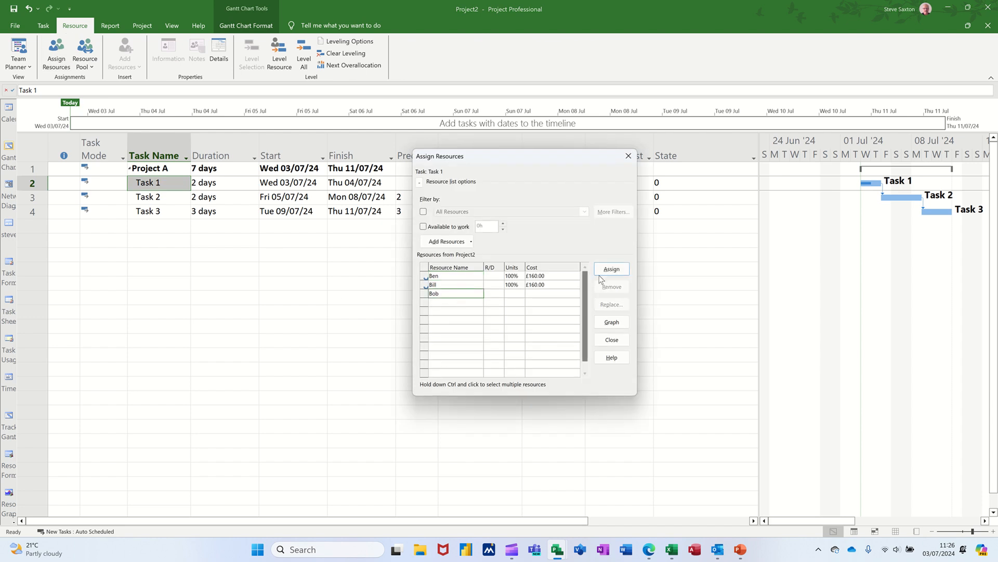
click(596, 269)
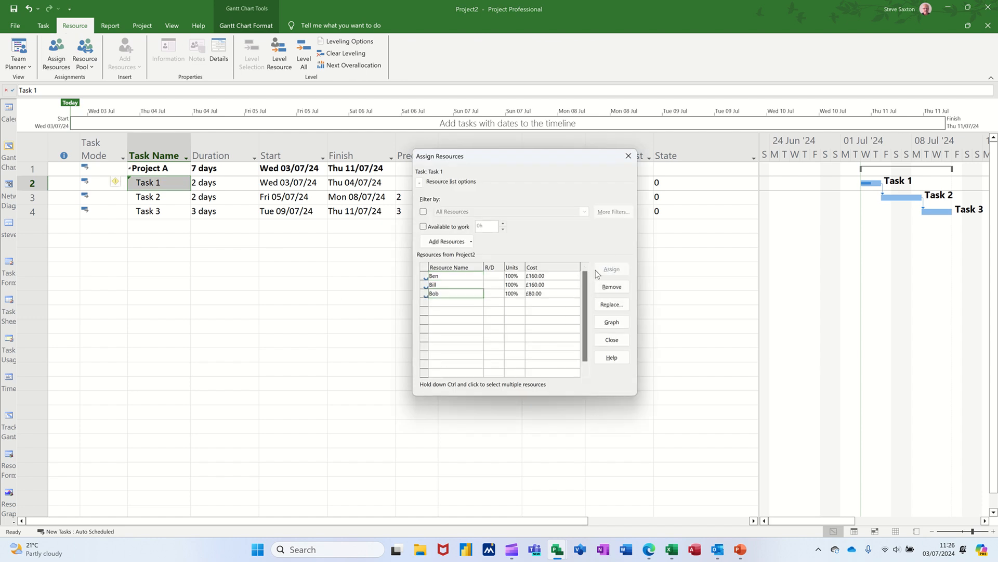
click(628, 156)
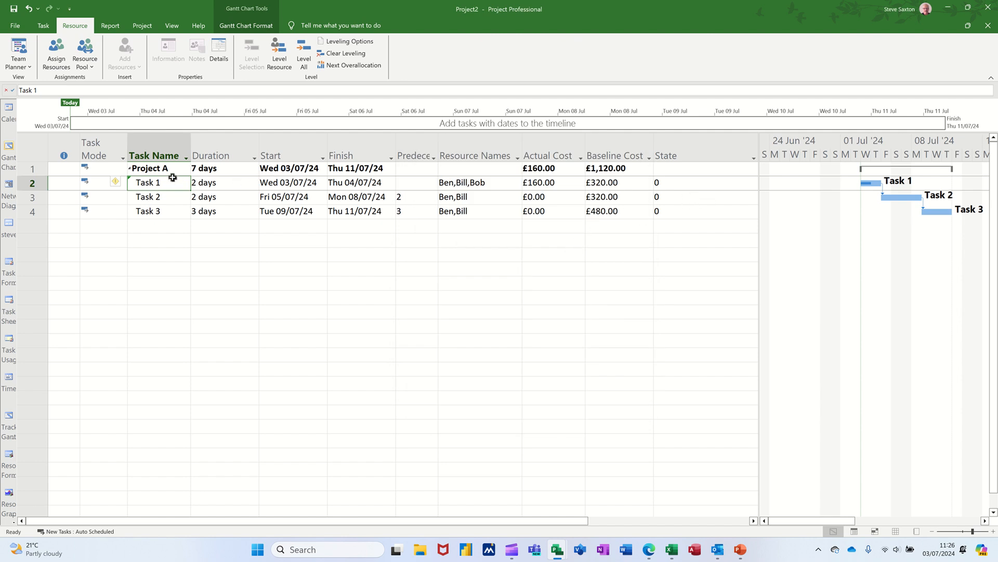
Update the progress of Task 1 to 75% and on to 100% complete
click(41, 26)
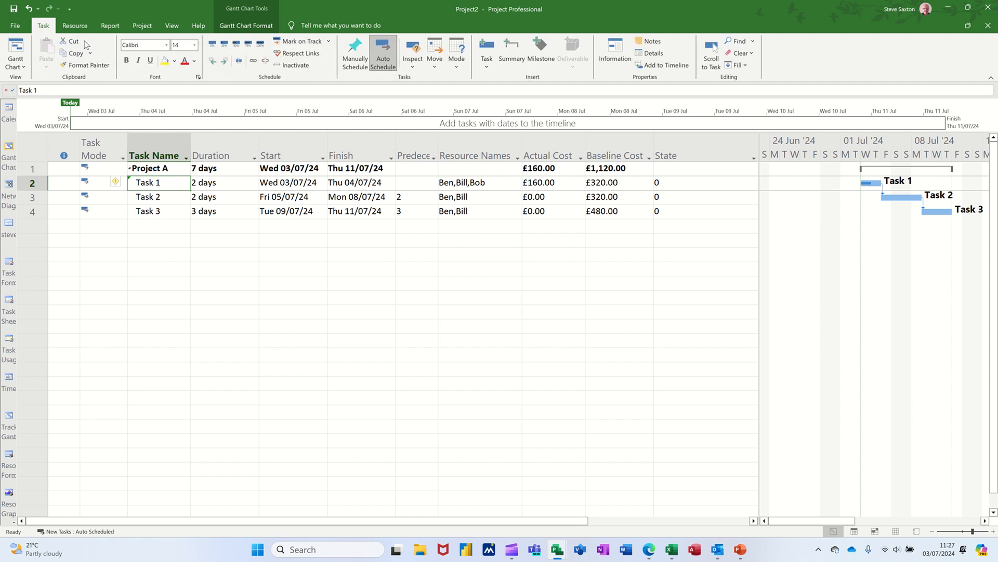
click(249, 46)
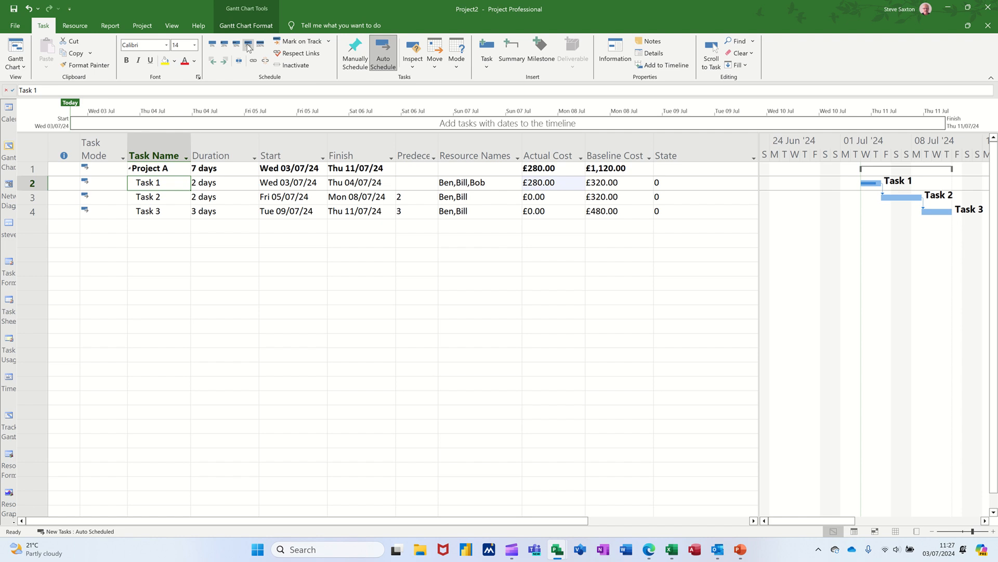
click(261, 45)
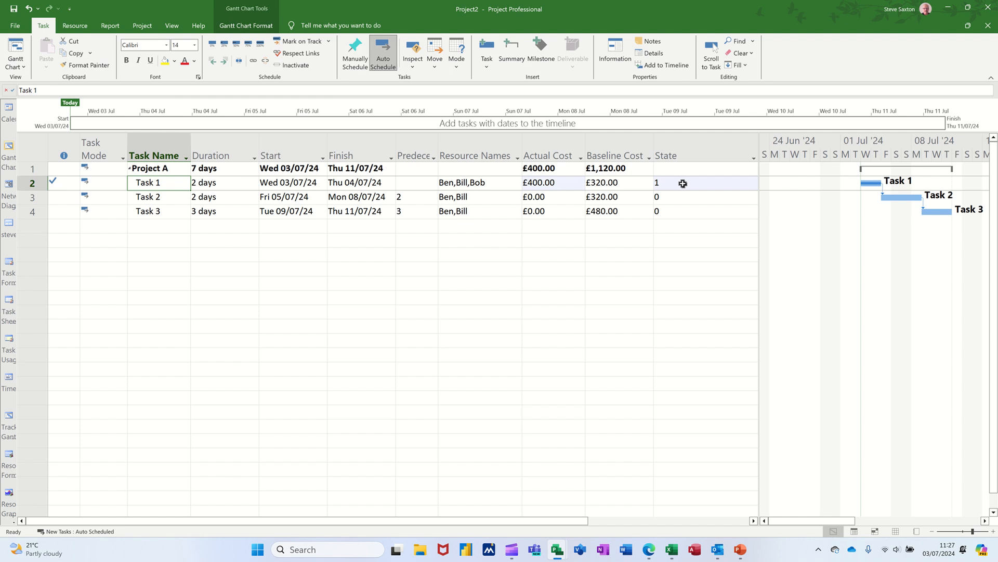
Add the third resource in the project's resource list to the assignments of Task 2
click(156, 199)
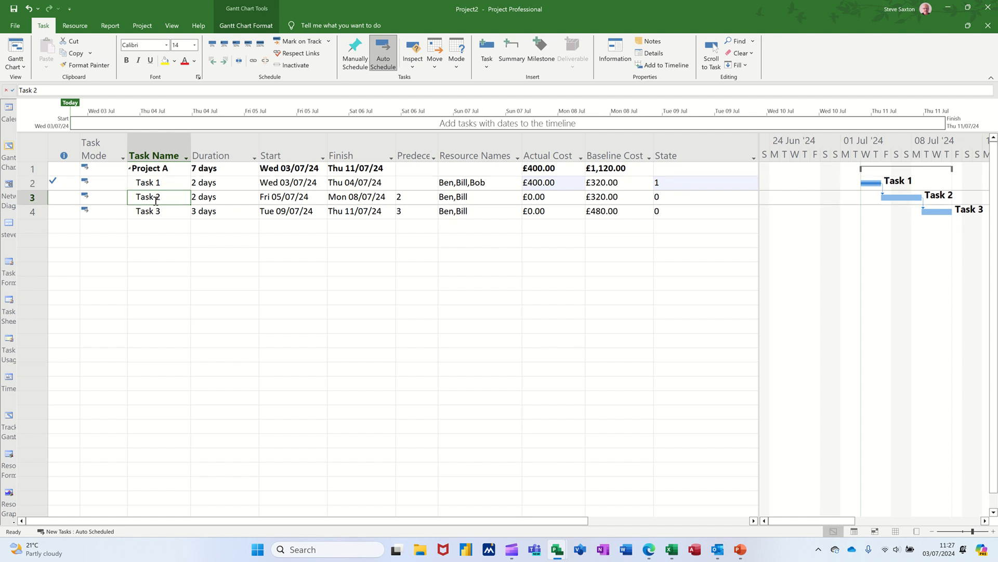
click(75, 27)
click(56, 55)
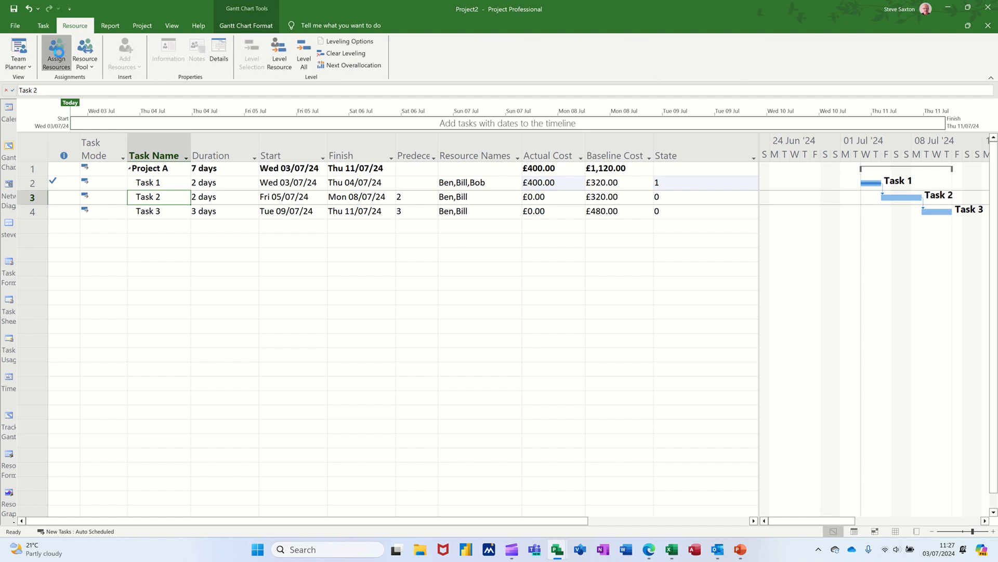
click(456, 299)
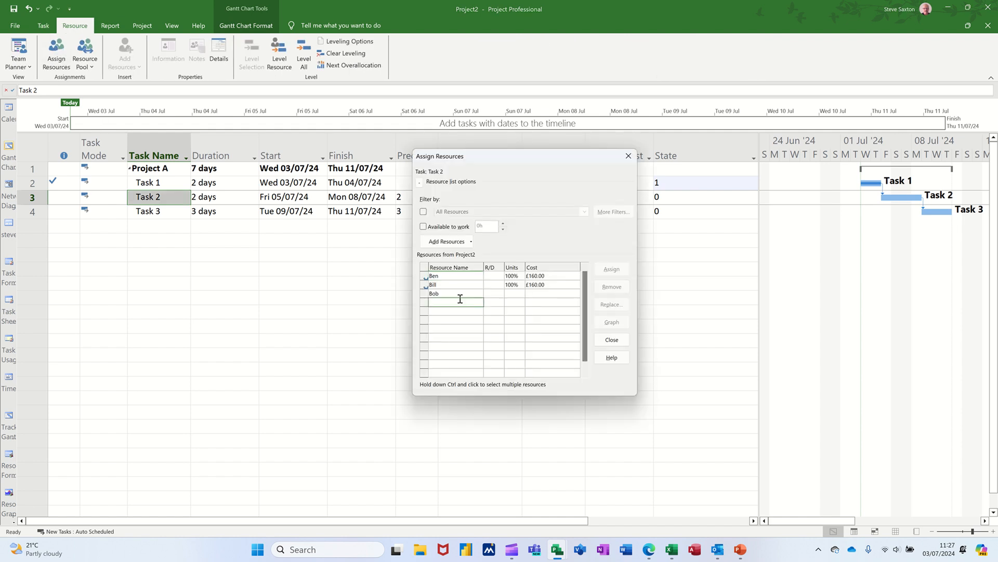
click(460, 293)
click(612, 268)
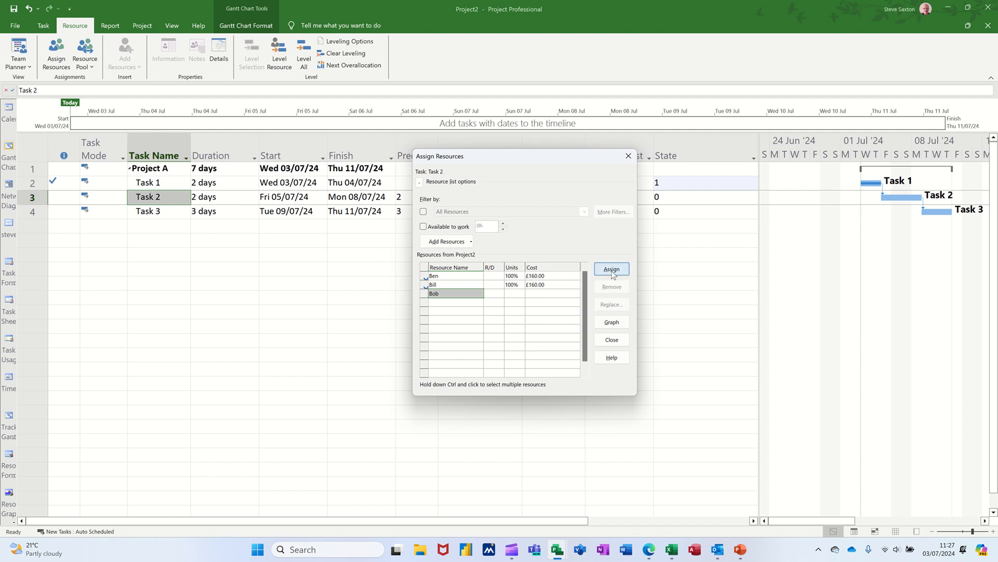
click(627, 157)
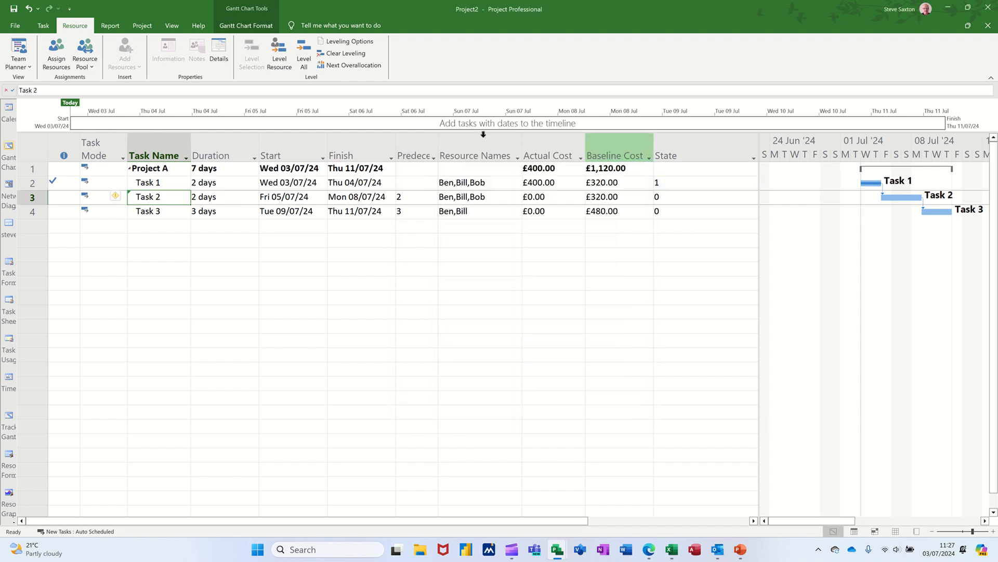
Update the progress of Task 2 to 50% and on to 75% complete
click(43, 25)
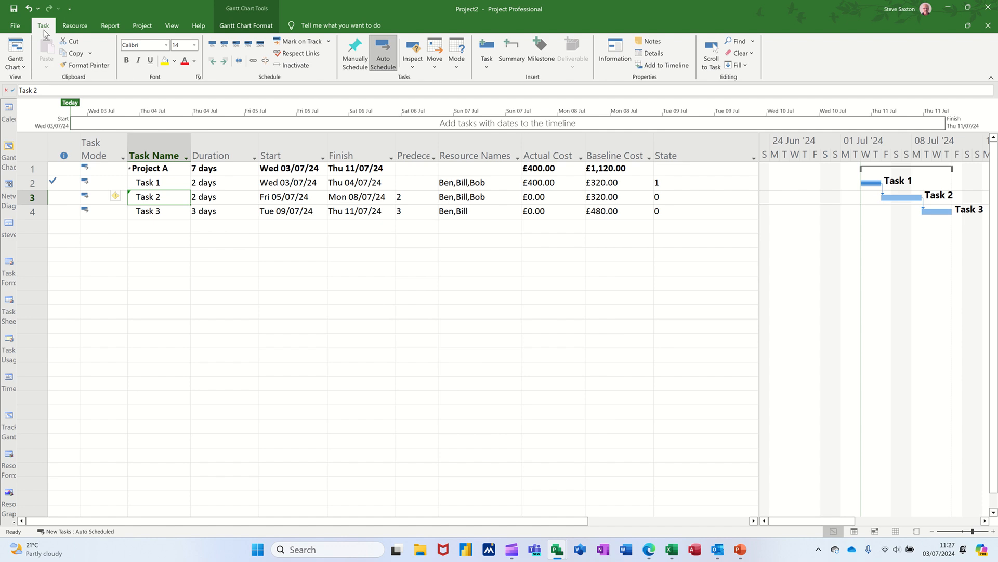
click(236, 44)
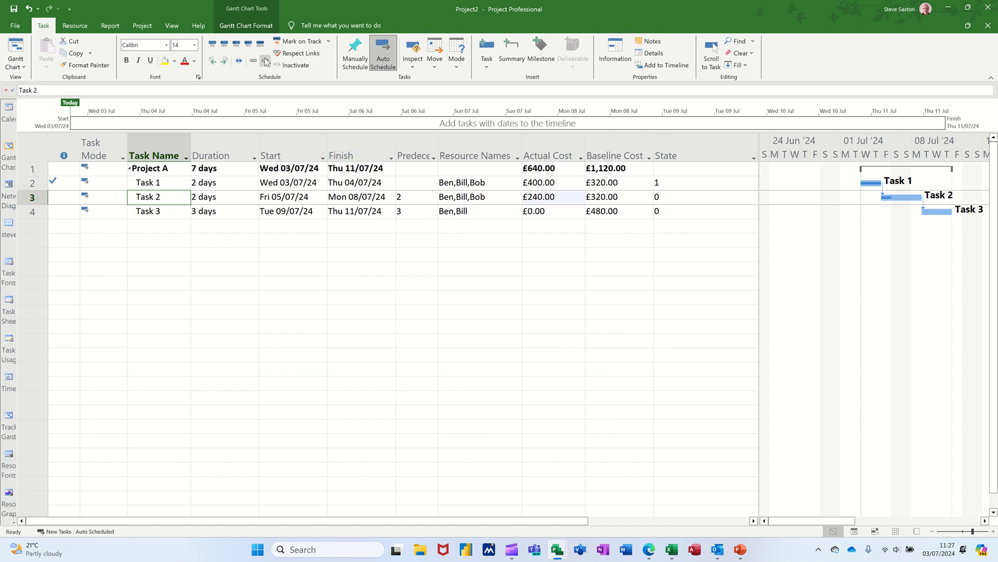
click(249, 45)
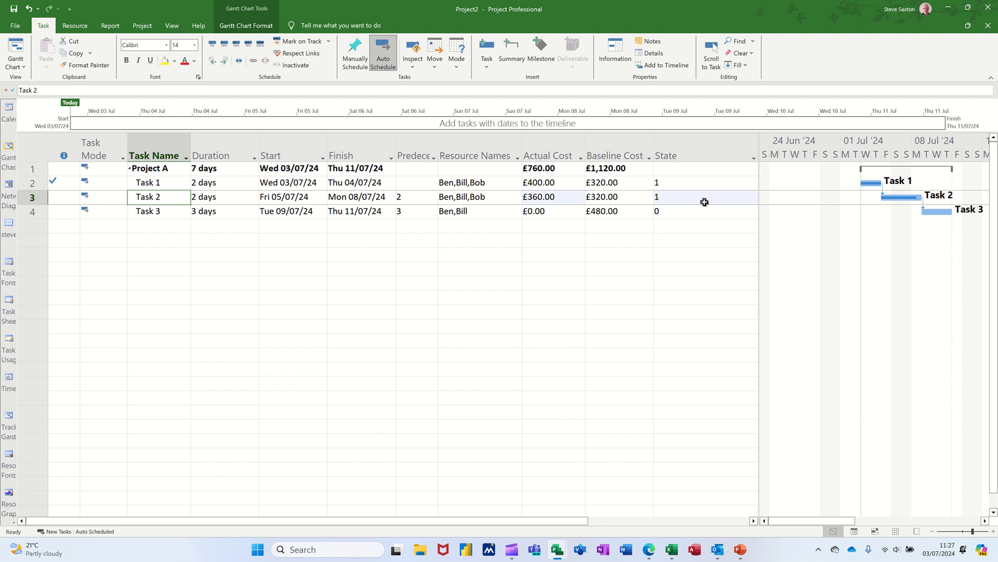
Add a graphical indicator test to the State custom field that shows a red circle when the value equals 1
right_click(698, 155)
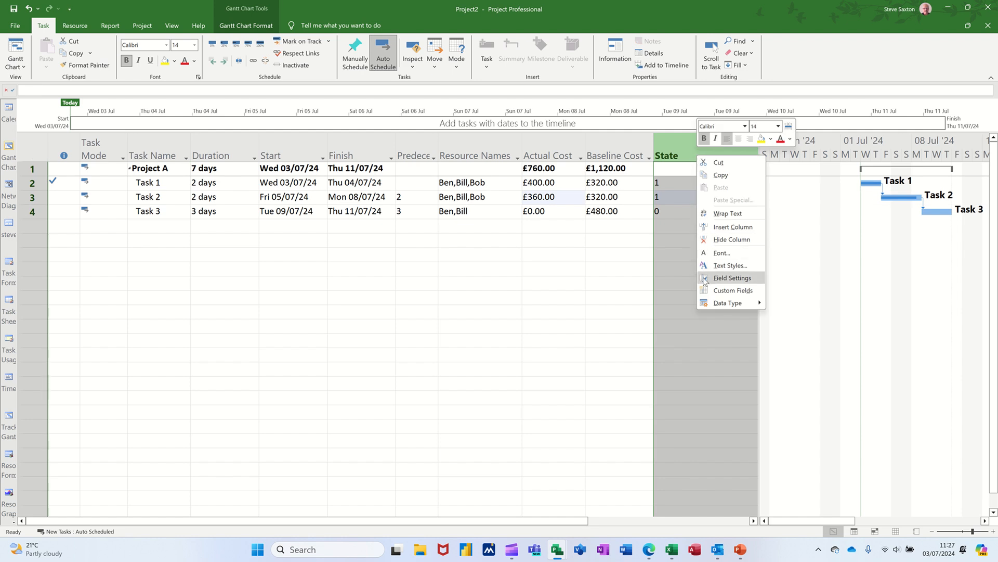
click(716, 290)
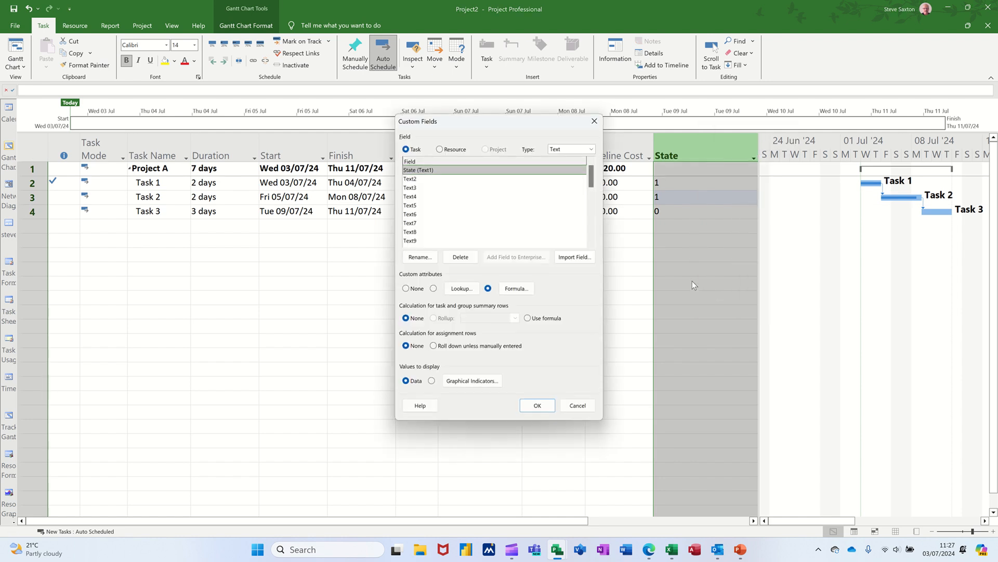
click(472, 380)
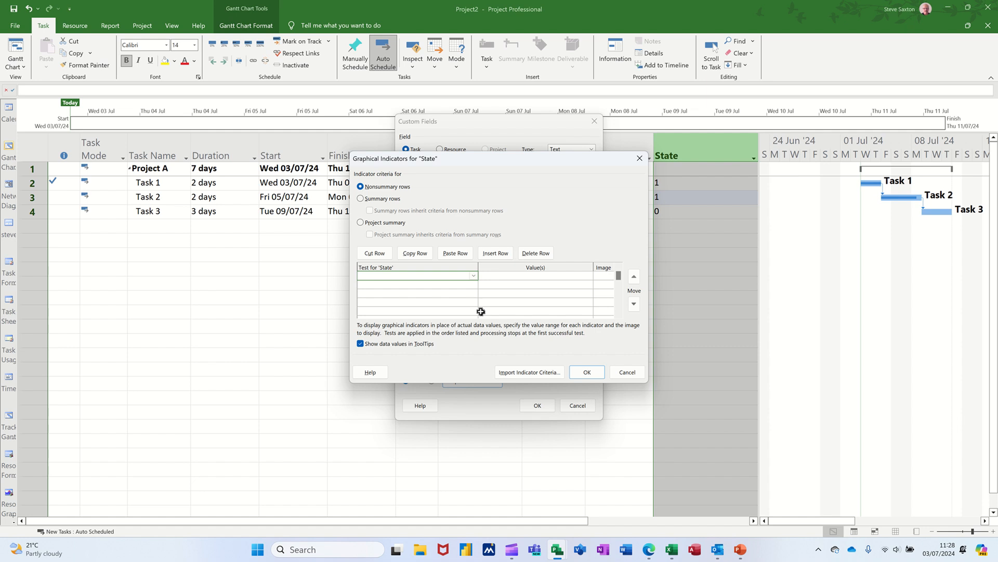
click(473, 277)
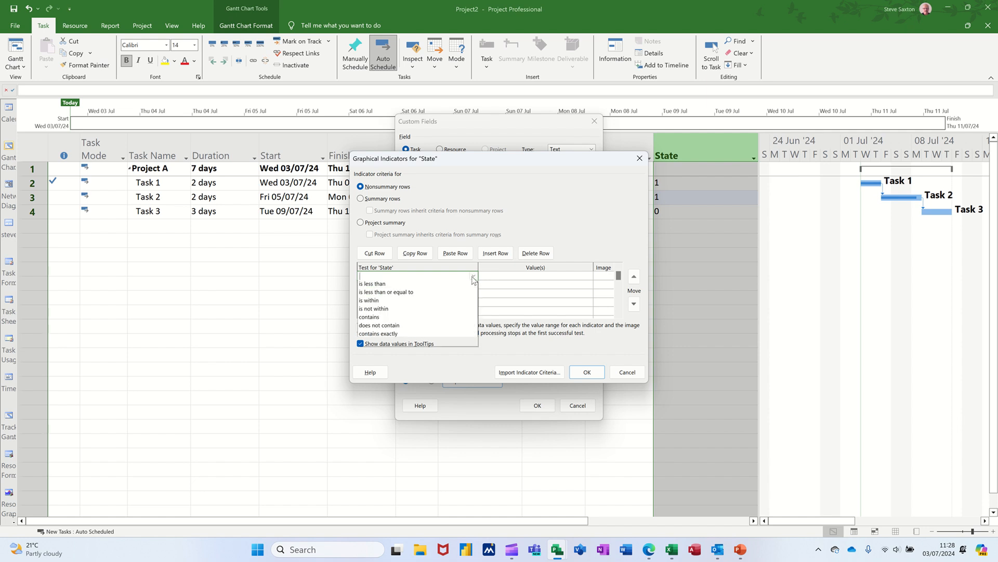
click(456, 283)
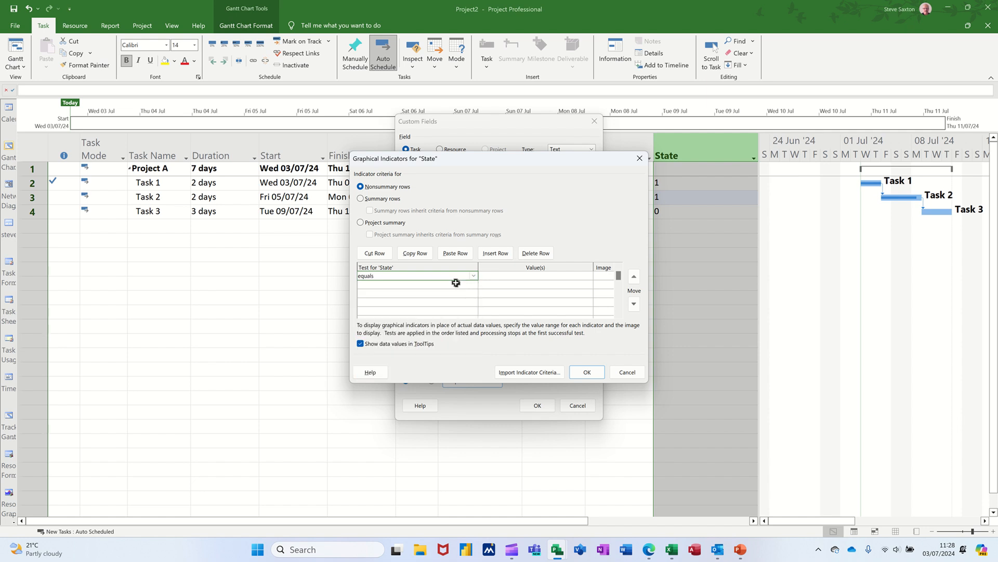
click(507, 277)
text(1)
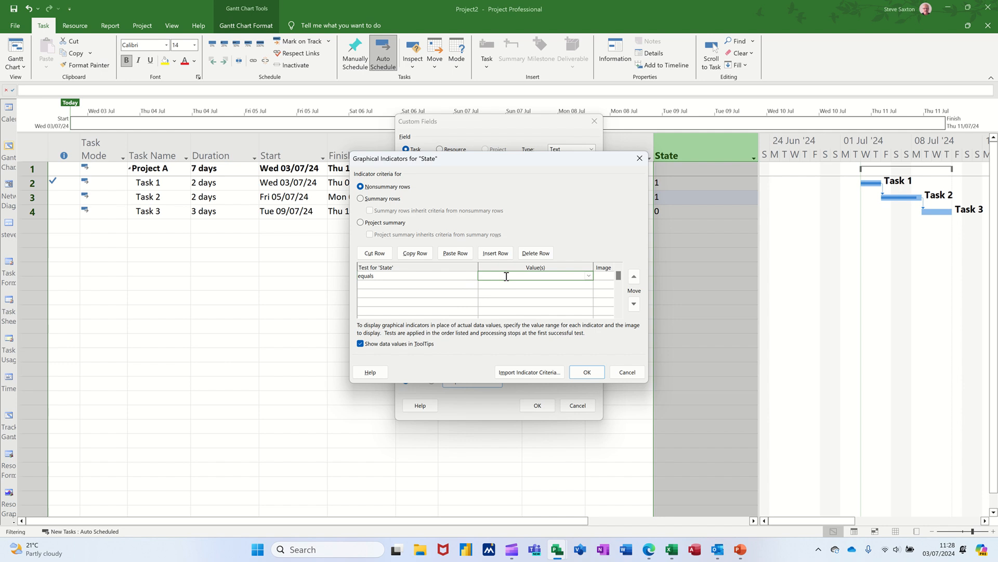
click(605, 276)
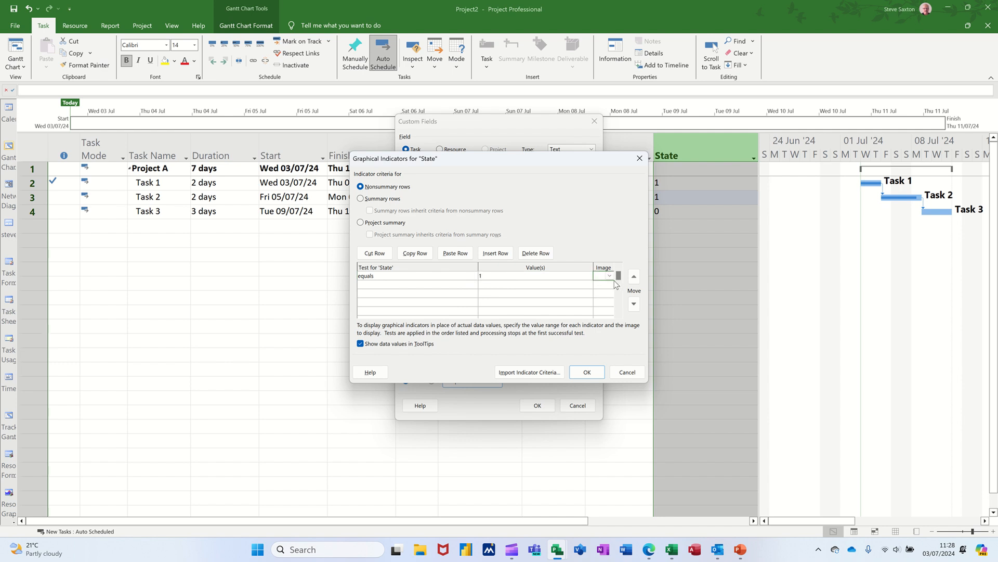
click(612, 276)
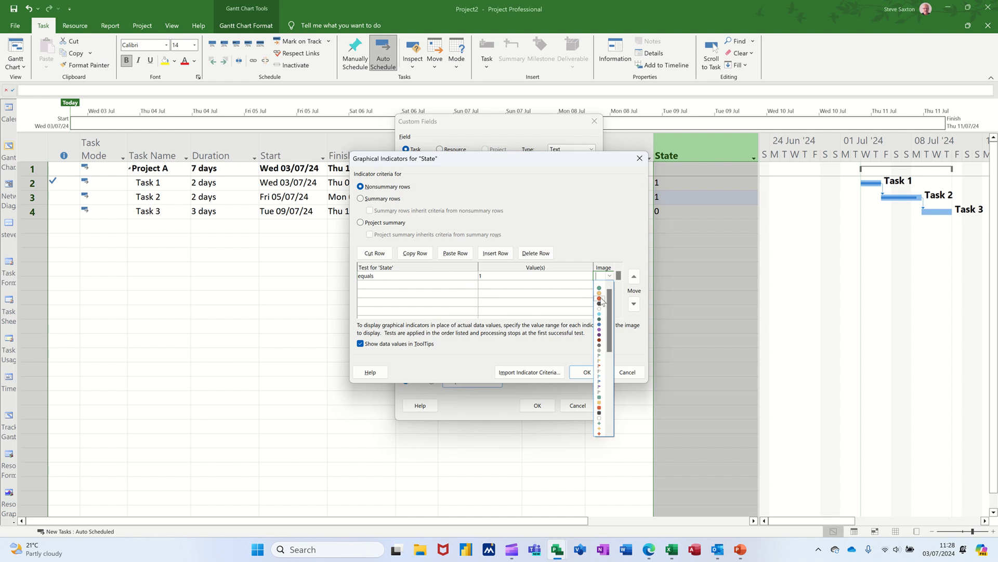
click(601, 298)
Add a second State indicator test showing a green circle when the value equals 0, and apply the indicators to the field
click(460, 284)
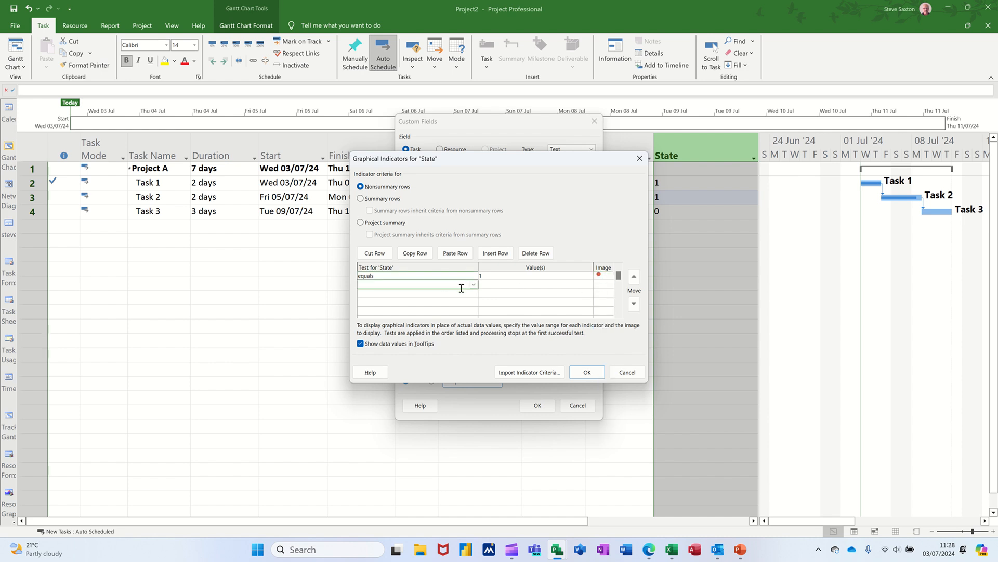
click(474, 285)
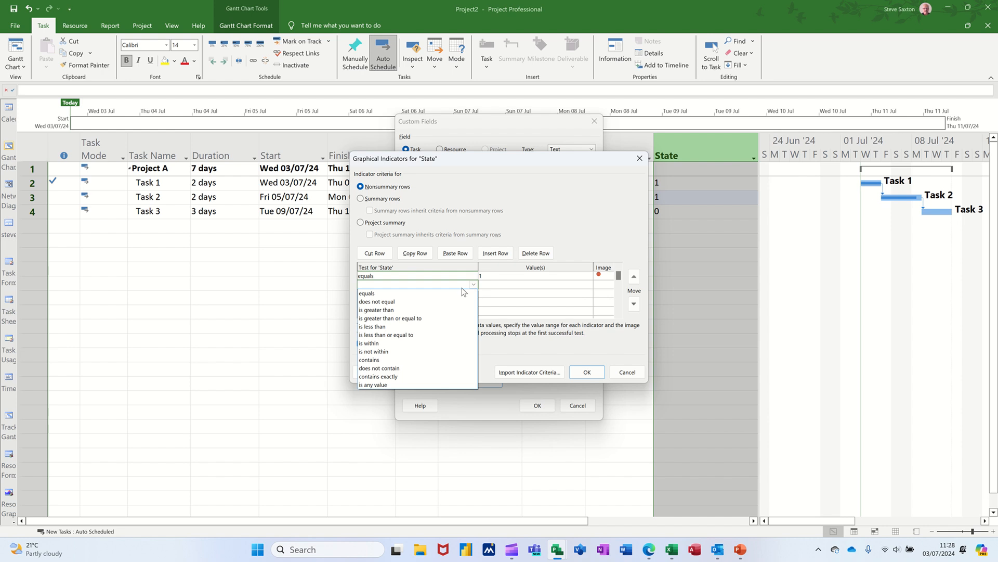
click(460, 293)
click(508, 288)
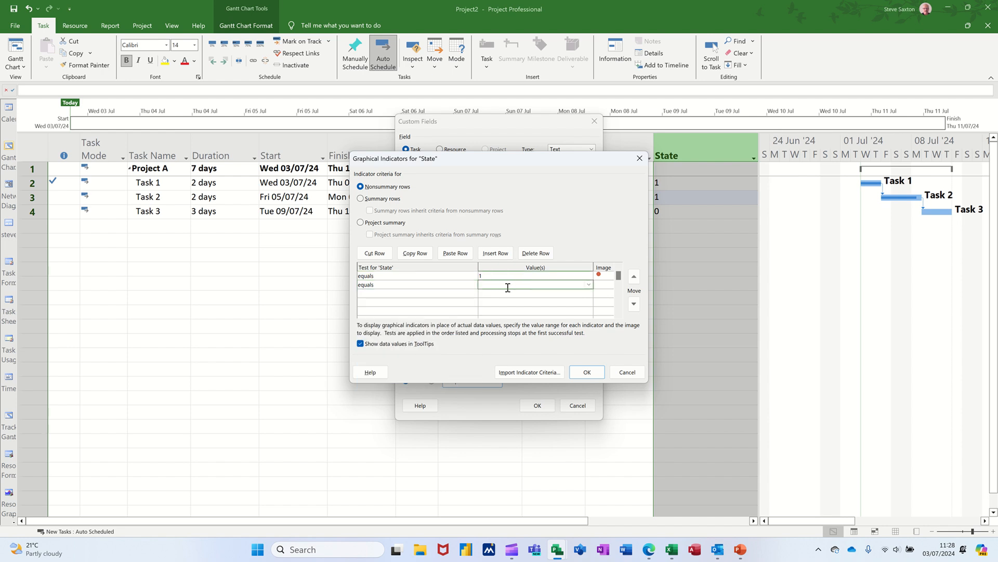
text(0)
click(603, 284)
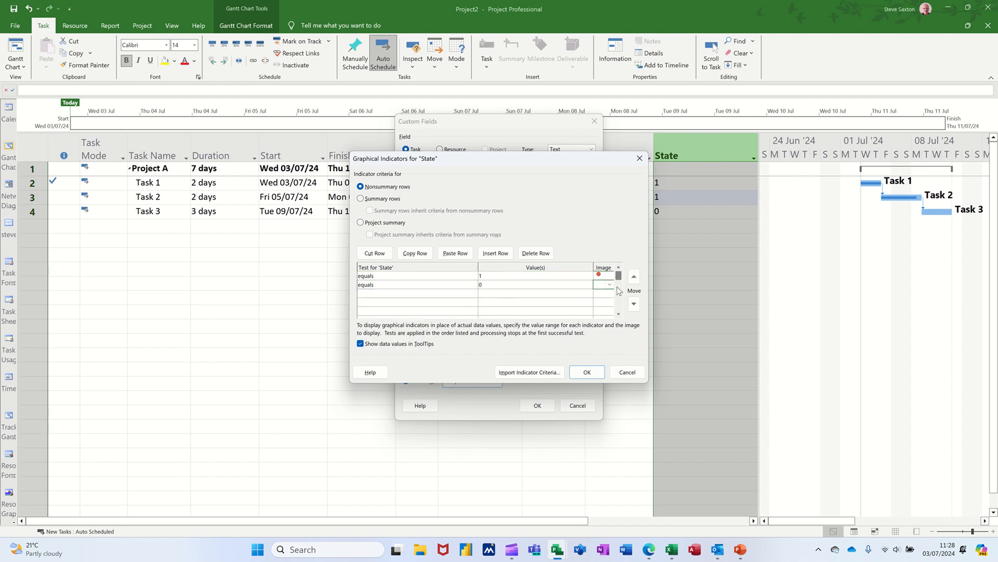
click(610, 284)
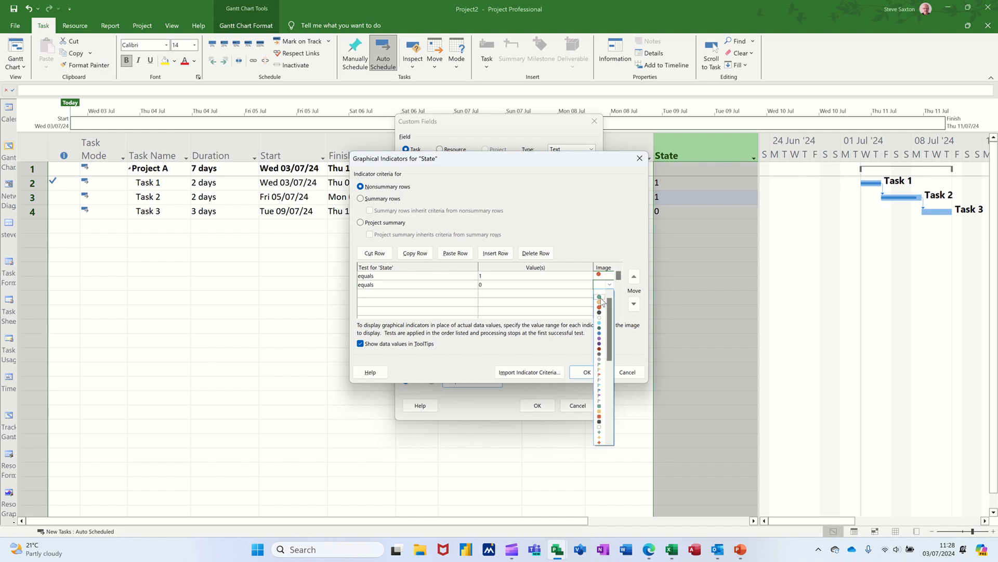
click(601, 298)
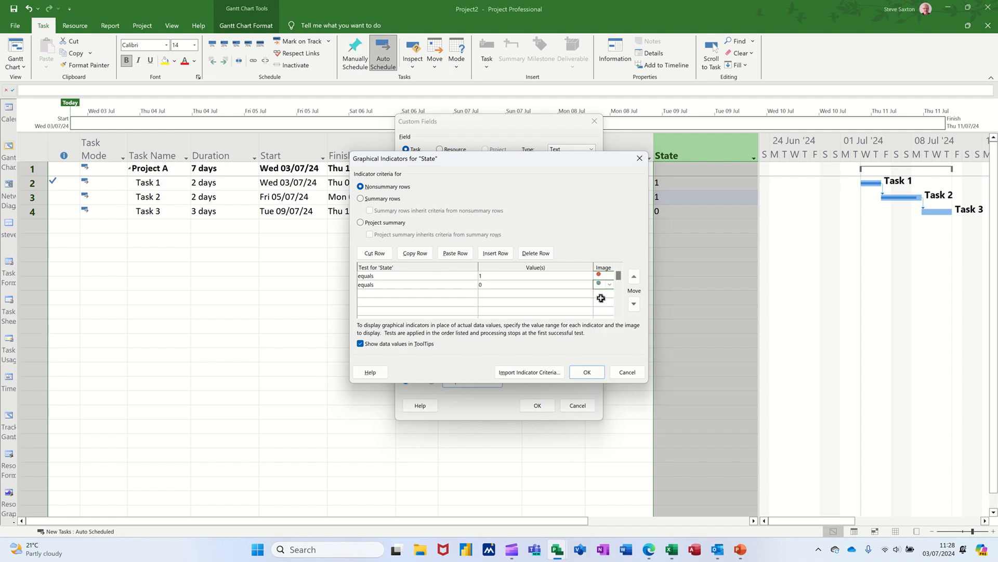
click(587, 373)
click(538, 406)
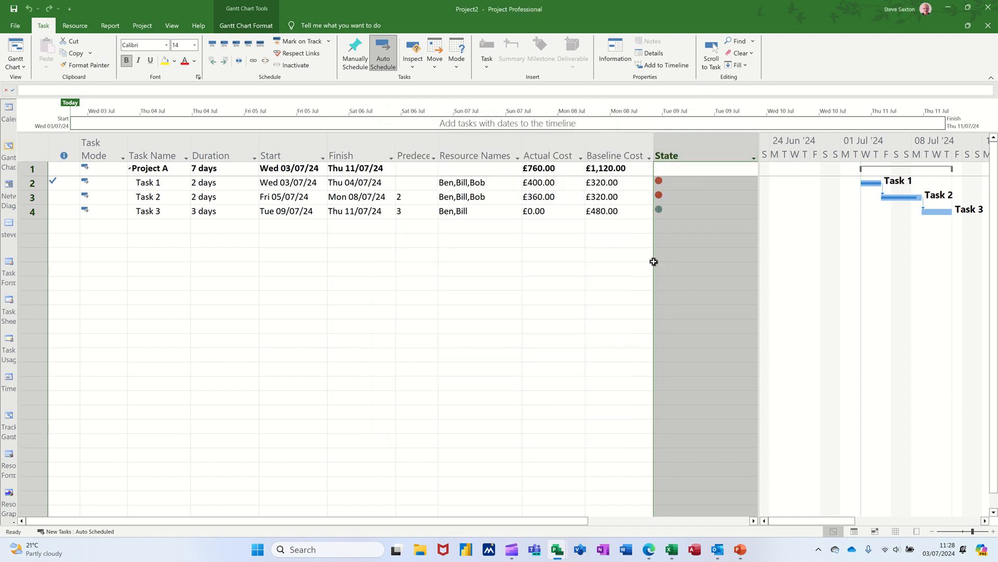
click(619, 255)
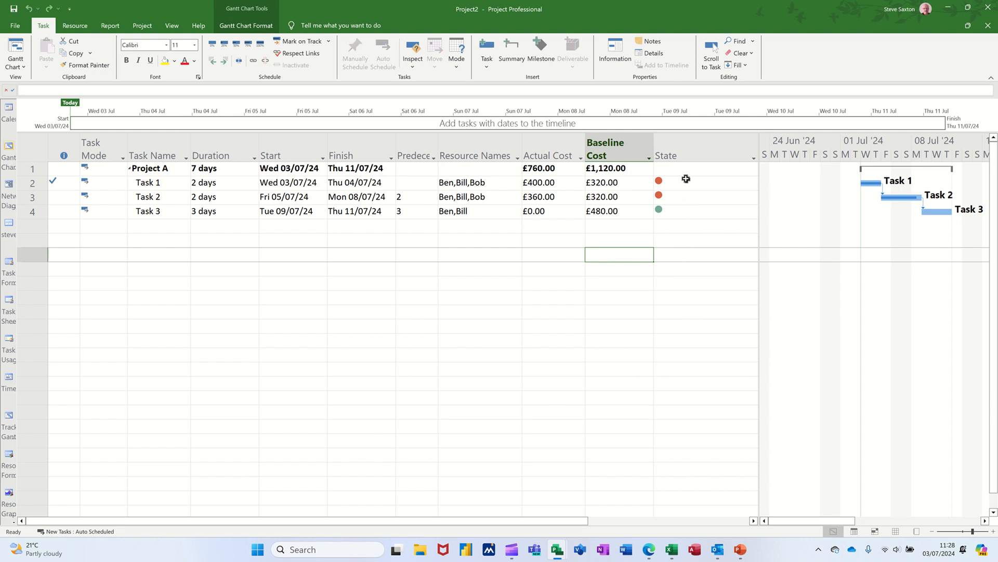
Check the underlying data values behind the State indicators of the tasks
click(688, 185)
text(1)
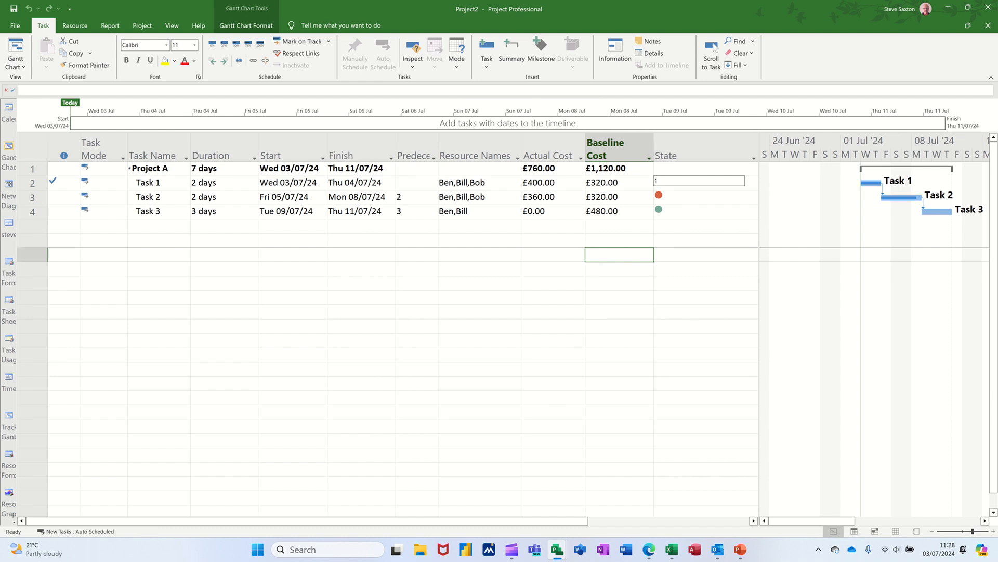
key(Return)
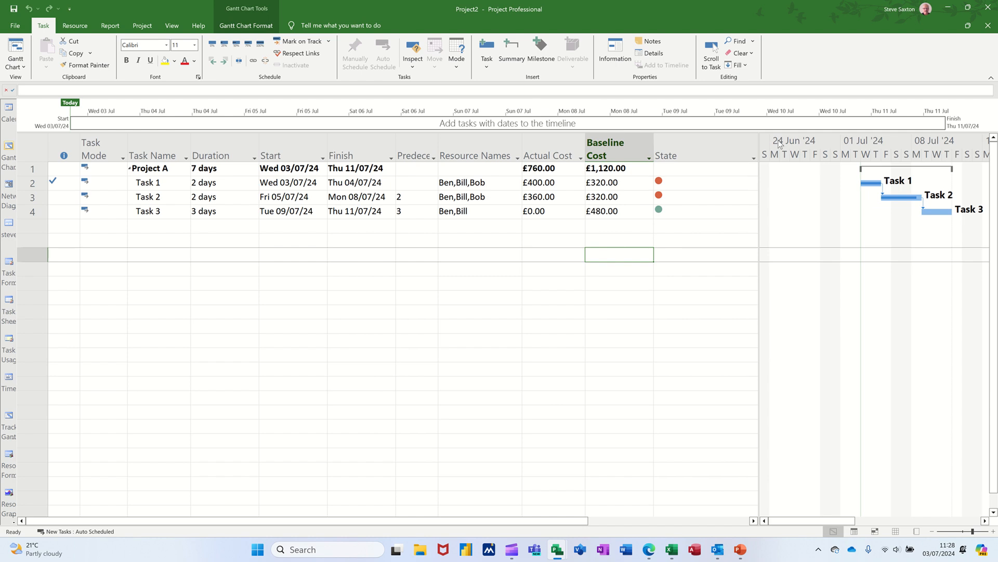
text(1)
key(Return)
text(0)
text(Q)
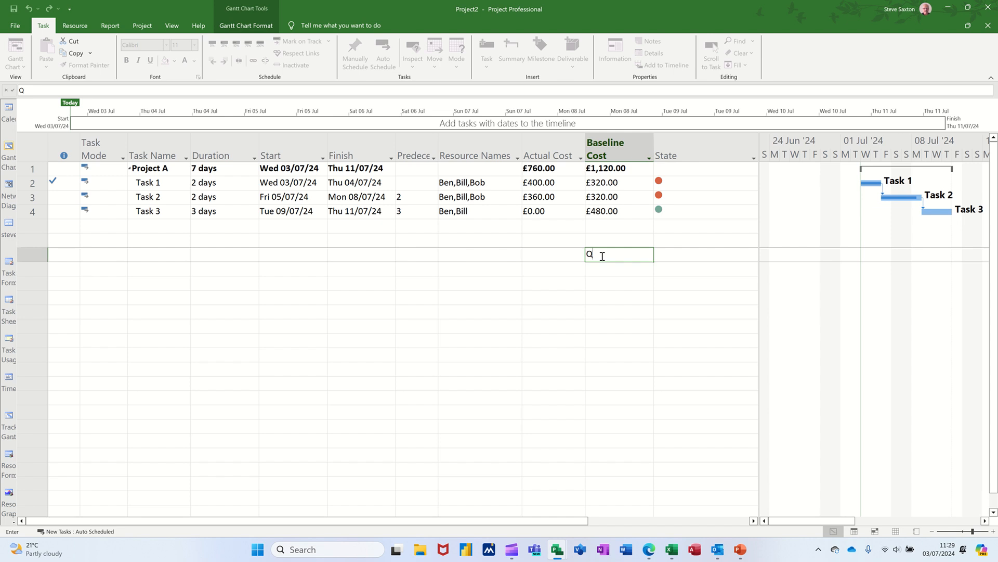
text(Q)
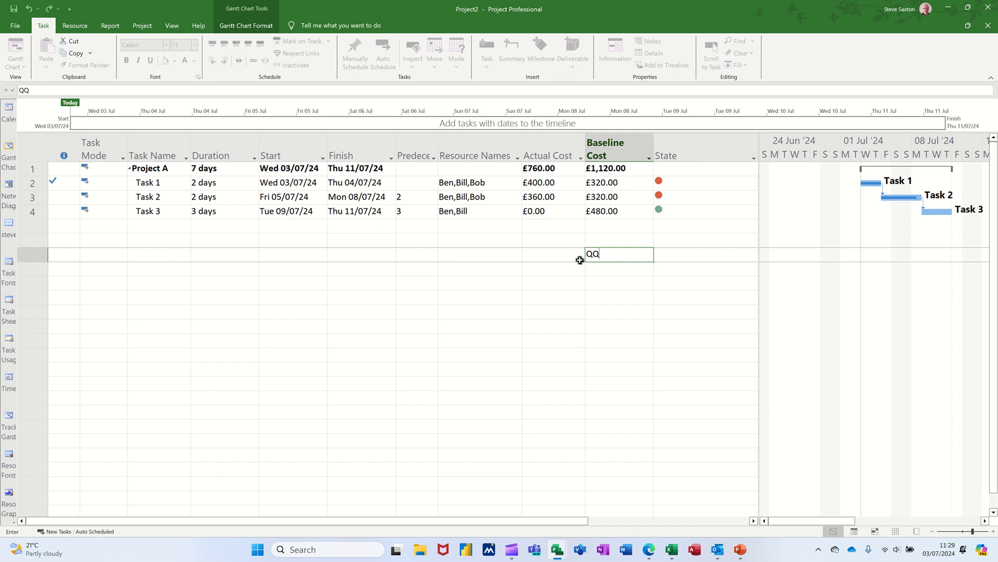